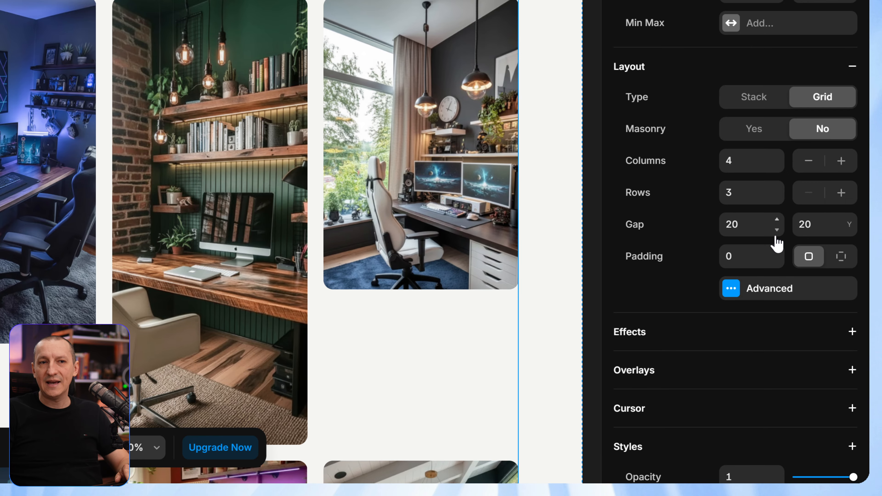
Examine the image grid's advanced layout settings and the empty spaces between its rows while masonry is off.
{"action": "left_click", "coordinate": [762, 295]}
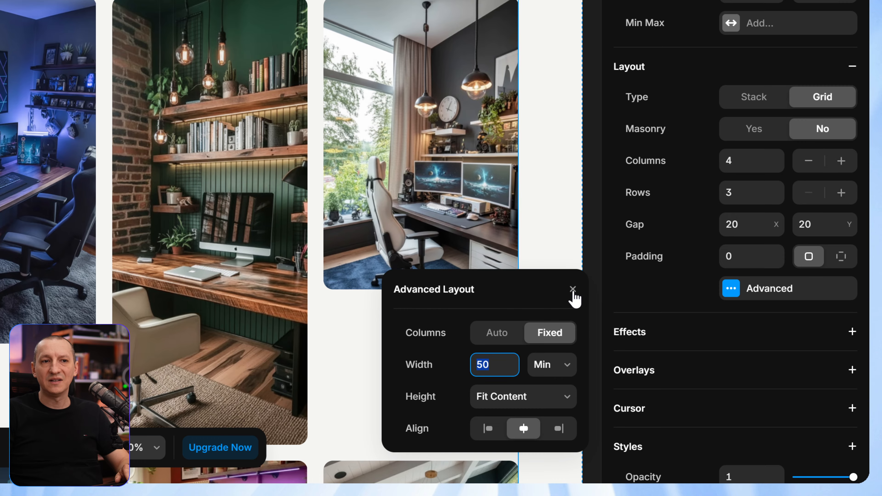
{"action": "left_click", "coordinate": [572, 290]}
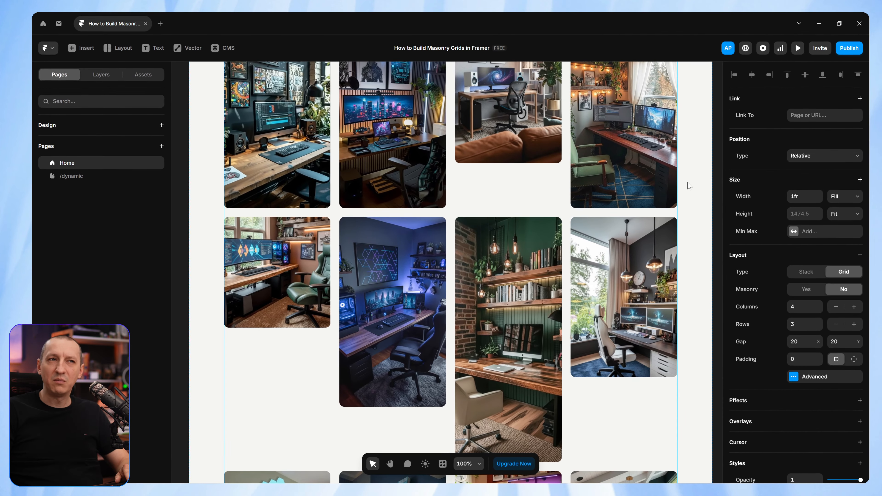
{"action": "scroll", "coordinate": [549, 132], "scroll_direction": "up", "scroll_amount": 3}
{"action": "scroll", "coordinate": [549, 139], "scroll_direction": "down", "scroll_amount": 4}
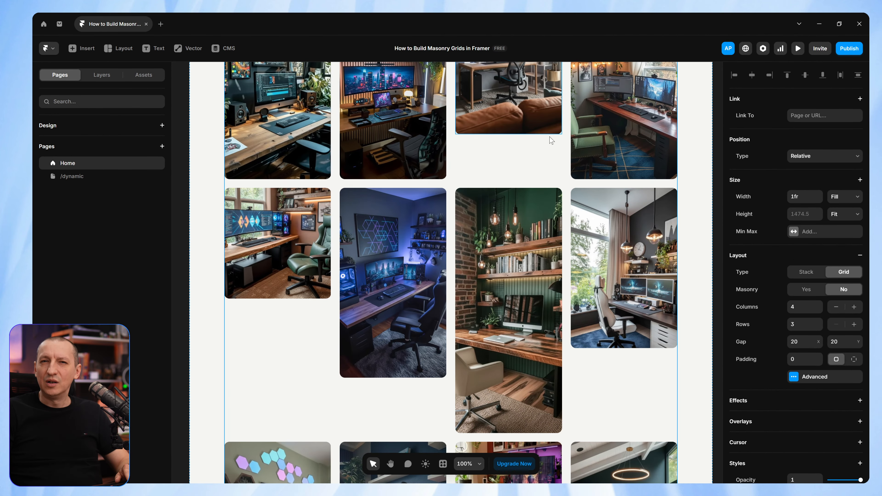
{"action": "scroll", "coordinate": [543, 192], "scroll_direction": "down", "scroll_amount": 3}
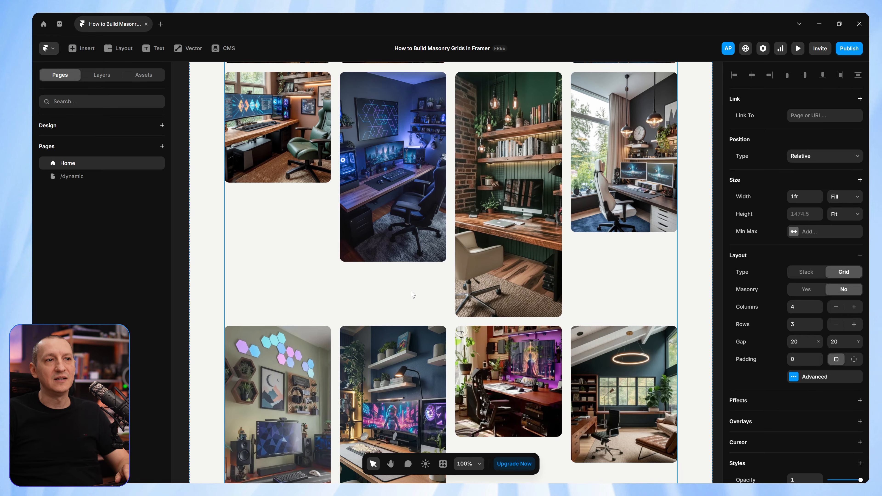
{"action": "scroll", "coordinate": [413, 294], "scroll_direction": "up", "scroll_amount": 4}
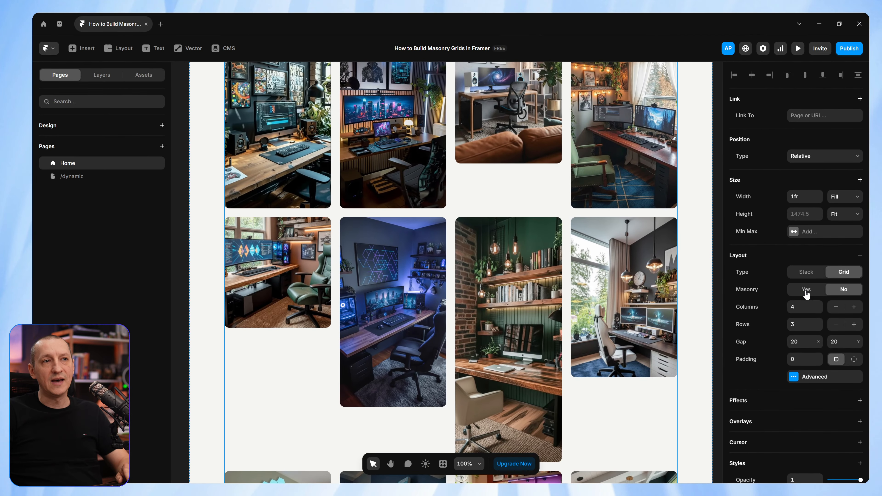
{"action": "scroll", "coordinate": [653, 309], "scroll_direction": "down", "scroll_amount": 3}
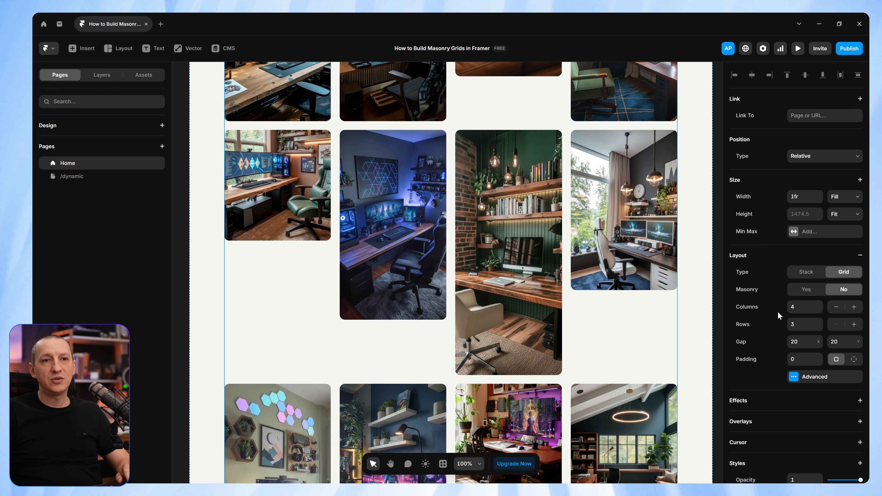
Turn on masonry for the image grid and review the rearranged images.
{"action": "left_click", "coordinate": [806, 290]}
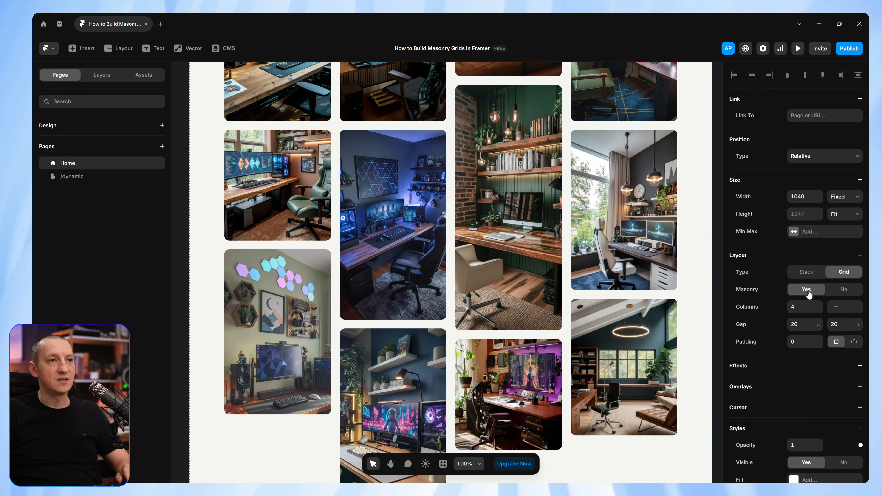
{"action": "scroll", "coordinate": [507, 195], "scroll_direction": "up", "scroll_amount": 7}
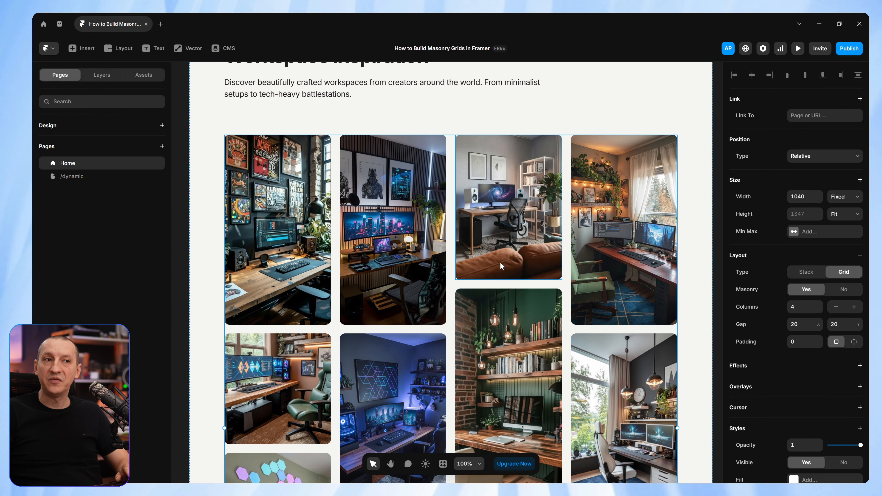
{"action": "scroll", "coordinate": [507, 290], "scroll_direction": "down", "scroll_amount": 5}
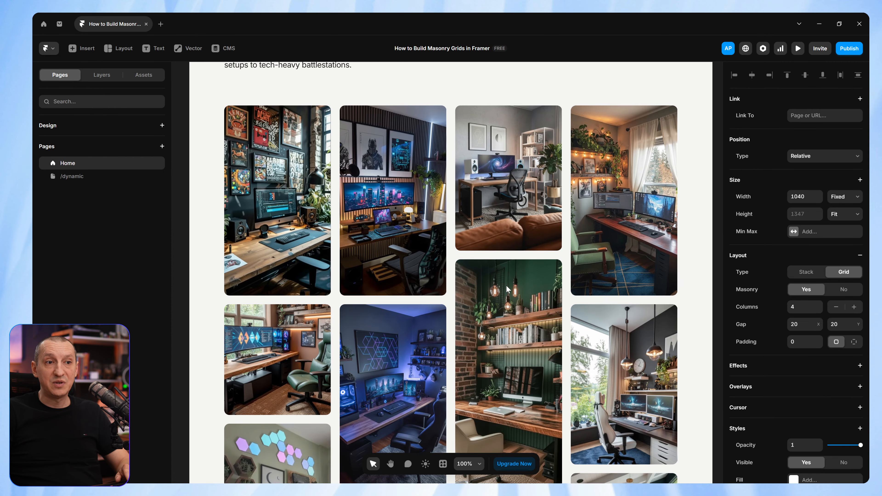
{"action": "scroll", "coordinate": [507, 289], "scroll_direction": "down", "scroll_amount": 7}
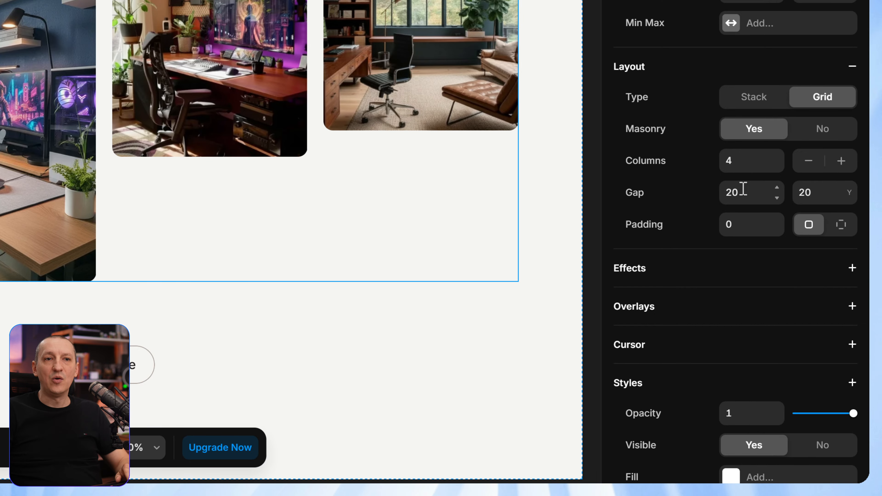
Try the masonry grid with 3 columns, return it to 4, and set its horizontal and vertical gaps to 40.
{"action": "left_click", "coordinate": [777, 167]}
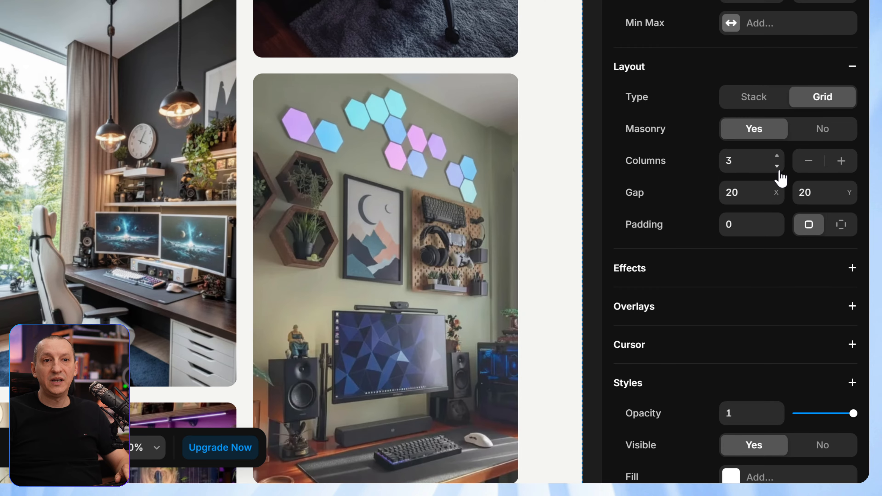
{"action": "left_click", "coordinate": [777, 155]}
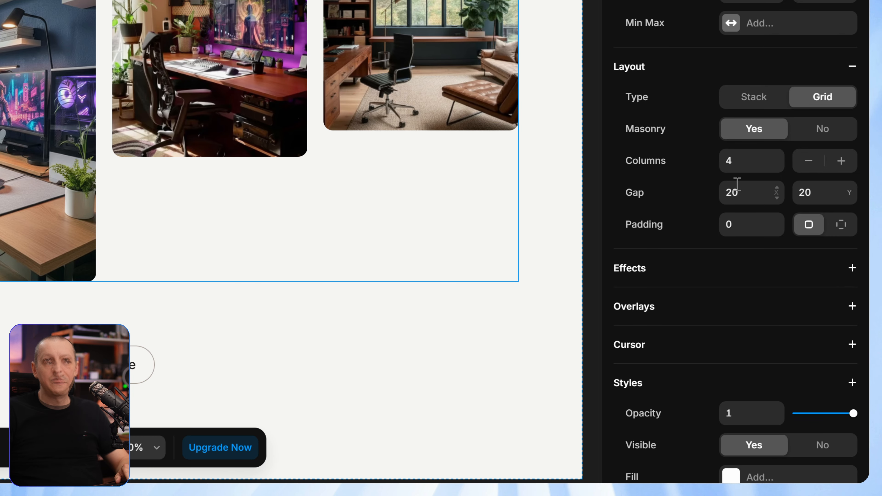
{"action": "left_click", "coordinate": [746, 193]}
{"action": "type", "text": "40"}
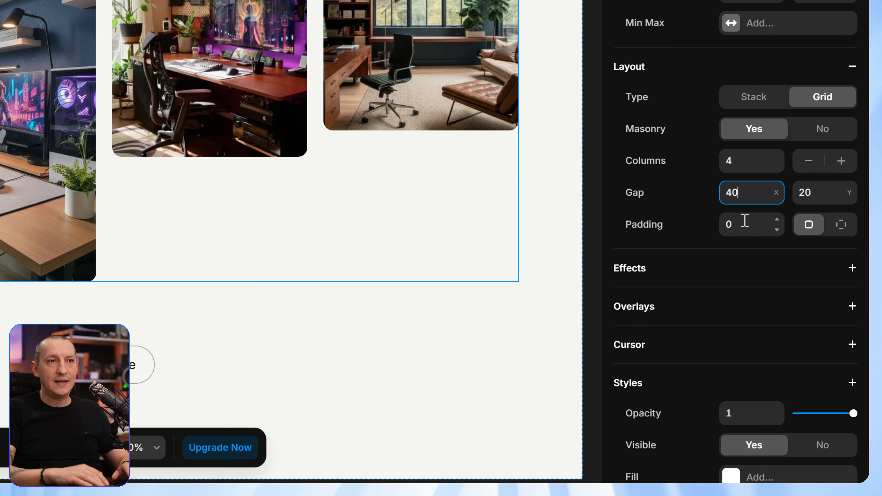
{"action": "key", "text": "Tab"}
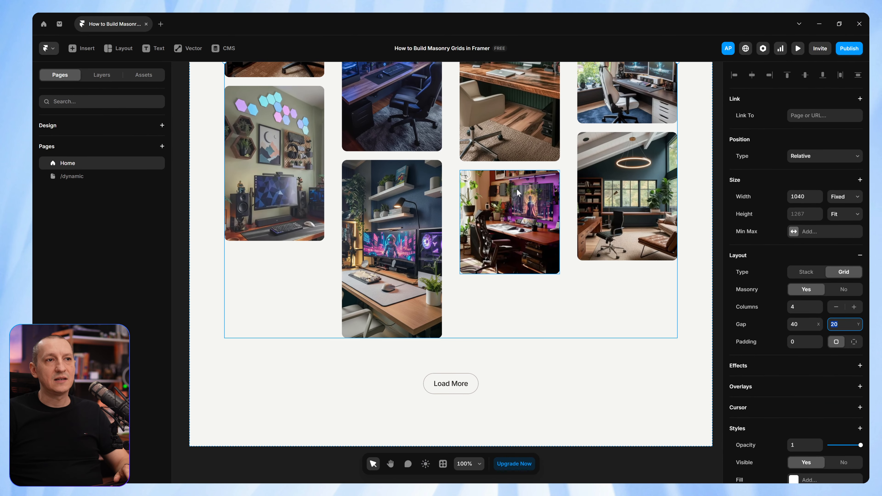
{"action": "scroll", "coordinate": [510, 184], "scroll_direction": "up", "scroll_amount": 5}
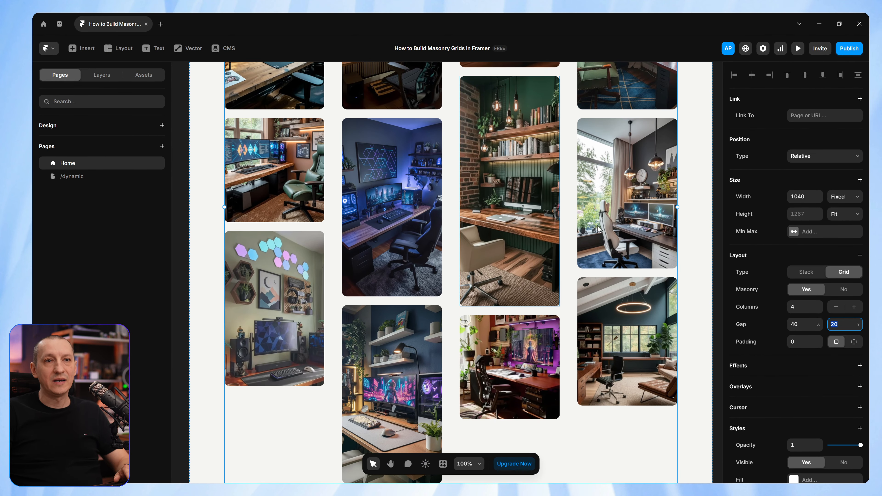
{"action": "type", "text": "40"}
{"action": "key", "text": "Tab"}
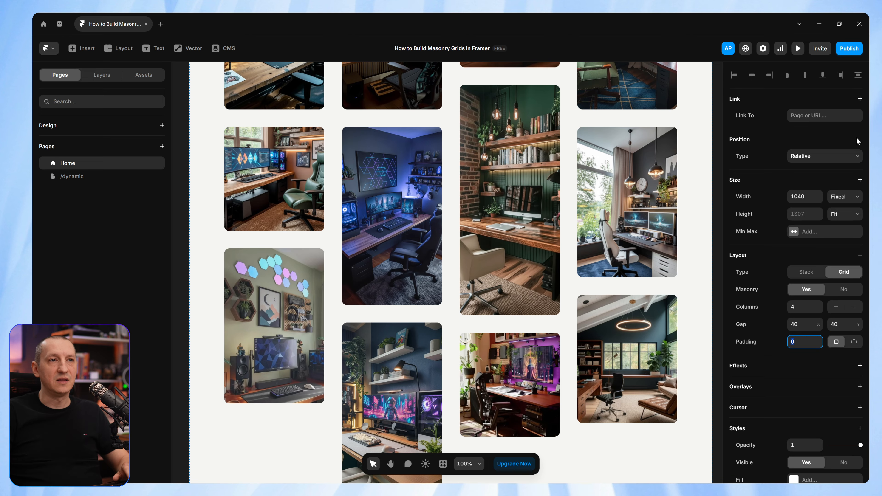
Set the masonry grid to 5 columns.
{"action": "scroll", "coordinate": [522, 174], "scroll_direction": "up", "scroll_amount": 3}
{"action": "scroll", "coordinate": [522, 174], "scroll_direction": "up", "scroll_amount": 1}
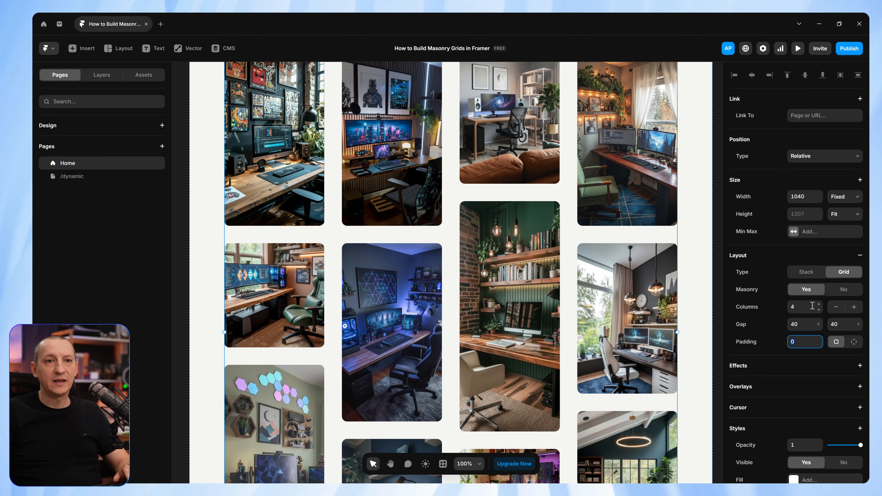
{"action": "left_click", "coordinate": [818, 311]}
{"action": "left_click", "coordinate": [818, 304]}
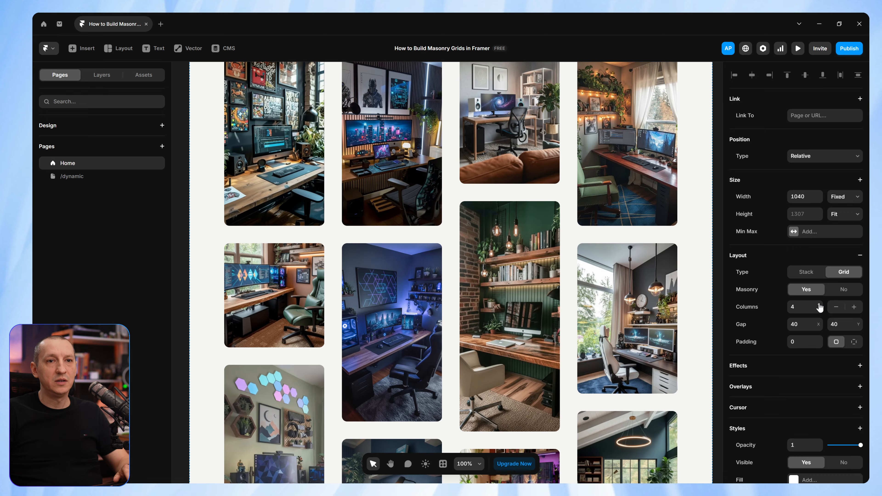
{"action": "left_click", "coordinate": [819, 305]}
{"action": "scroll", "coordinate": [544, 194], "scroll_direction": "up", "scroll_amount": 3}
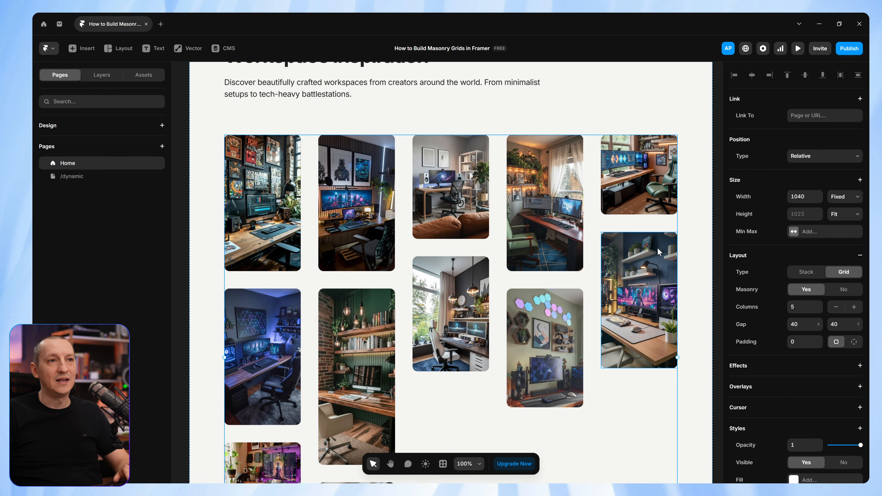
Set the masonry grid's horizontal and vertical gaps to 20 and deselect the grid.
{"action": "left_click", "coordinate": [804, 324]}
{"action": "type", "text": "20"}
{"action": "key", "text": "Tab"}
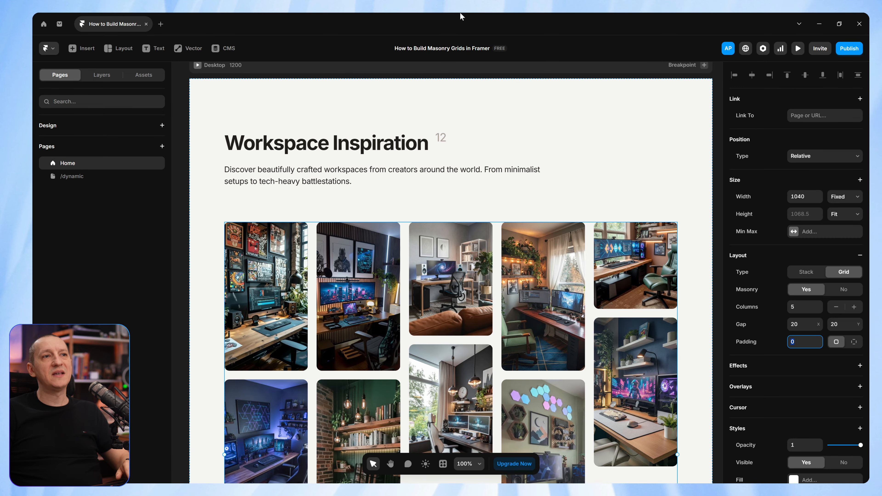
{"action": "left_click", "coordinate": [655, 127]}
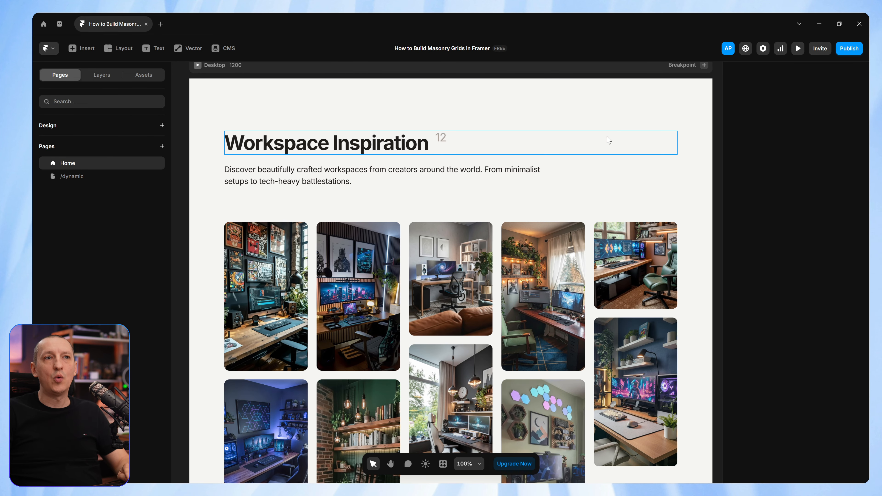
Add a Tablet breakpoint, 810 wide, from the desktop layout of the Home page.
{"action": "scroll", "coordinate": [688, 116], "scroll_direction": "up", "scroll_amount": 1}
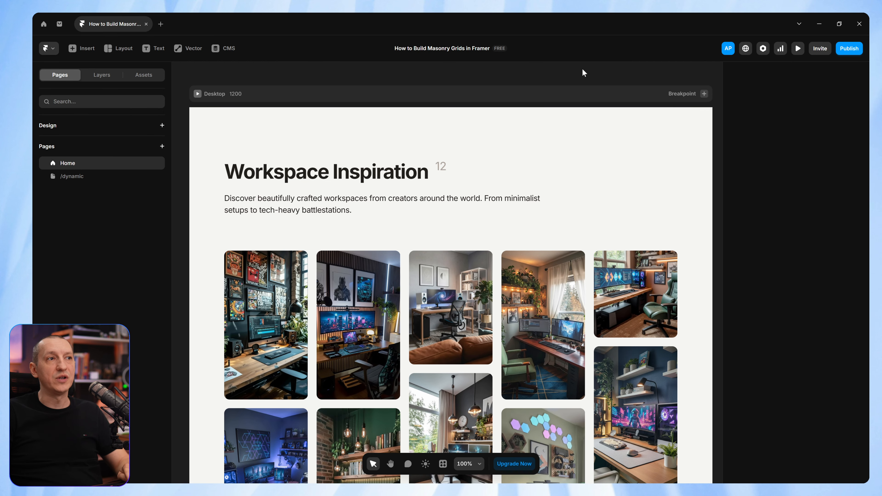
{"action": "left_click_drag", "start_coordinate": [555, 85], "coordinate": [585, 98]}
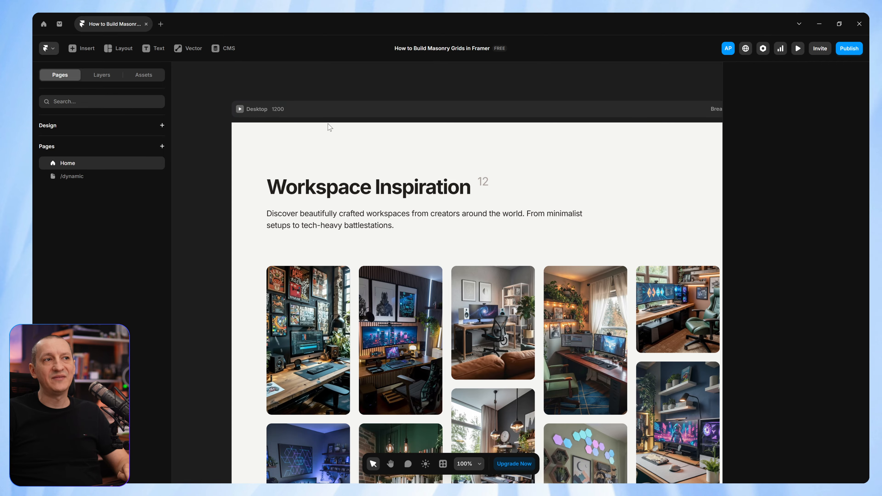
{"action": "left_click_drag", "start_coordinate": [640, 83], "coordinate": [511, 94]}
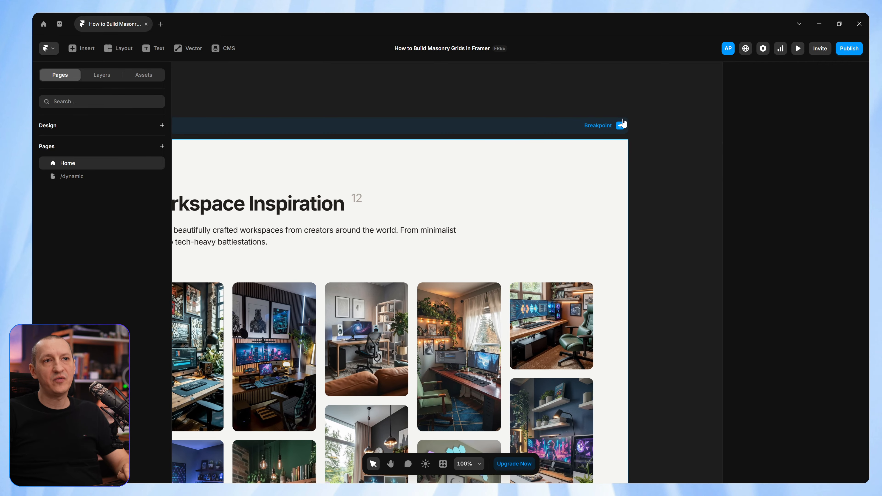
{"action": "left_click", "coordinate": [621, 124]}
{"action": "left_click", "coordinate": [637, 141]}
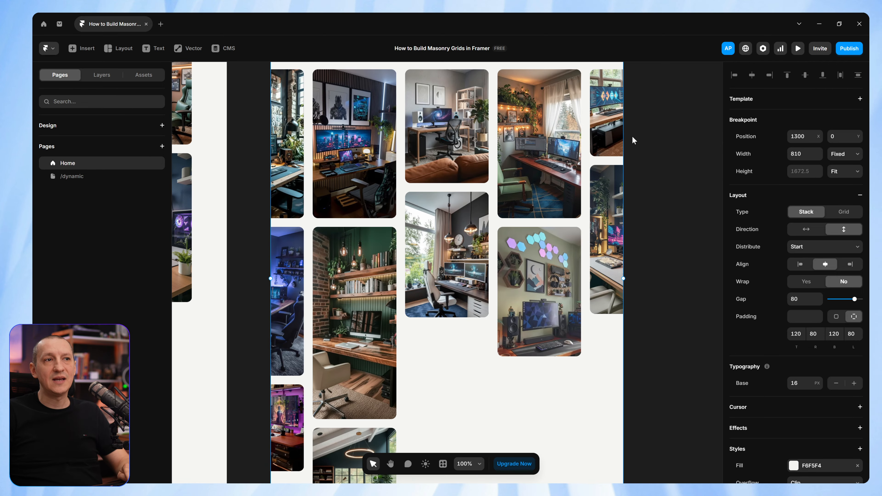
Add a Phone breakpoint, 390 wide, from the tablet layout.
{"action": "scroll", "coordinate": [633, 136], "scroll_direction": "up", "scroll_amount": 6}
{"action": "left_click", "coordinate": [616, 133]}
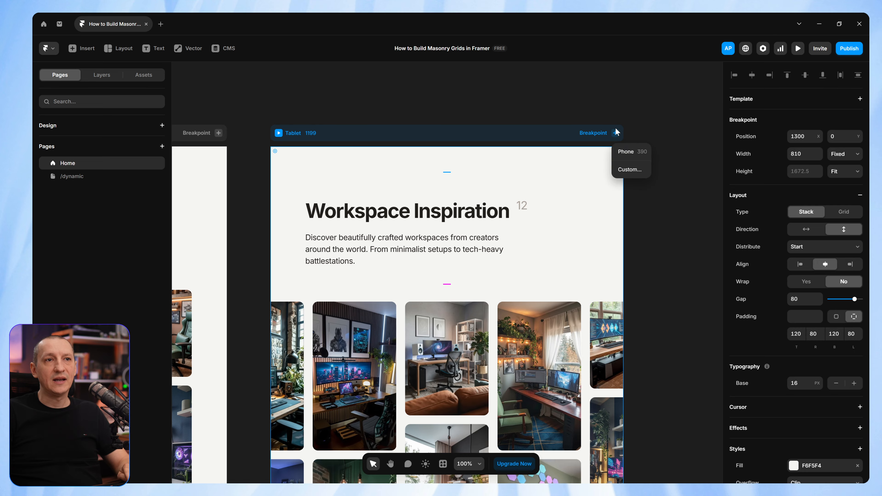
{"action": "left_click", "coordinate": [628, 152]}
Set the width of the masonry grid in the tablet breakpoint to Fill.
{"action": "left_click_drag", "start_coordinate": [582, 130], "coordinate": [733, 256]}
{"action": "left_click_drag", "start_coordinate": [369, 104], "coordinate": [530, 208]}
{"action": "scroll", "coordinate": [398, 183], "scroll_direction": "down", "scroll_amount": 3}
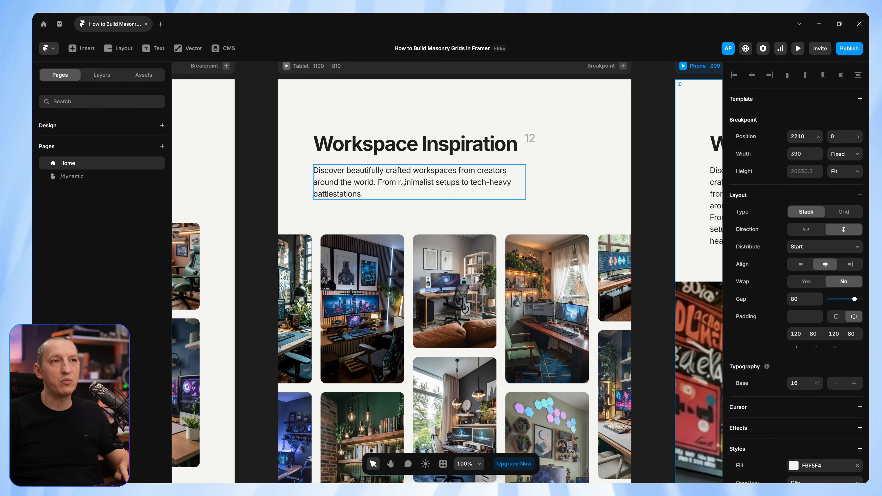
{"action": "left_click", "coordinate": [495, 276]}
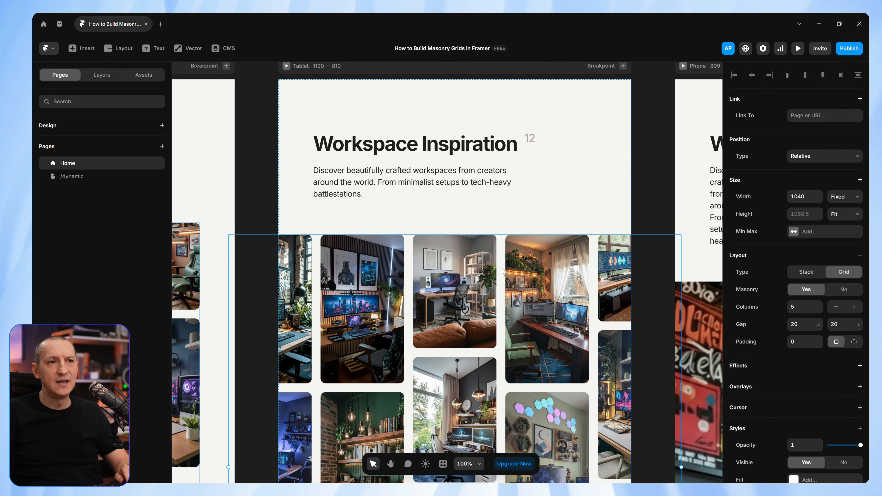
{"action": "scroll", "coordinate": [503, 271], "scroll_direction": "down", "scroll_amount": 3}
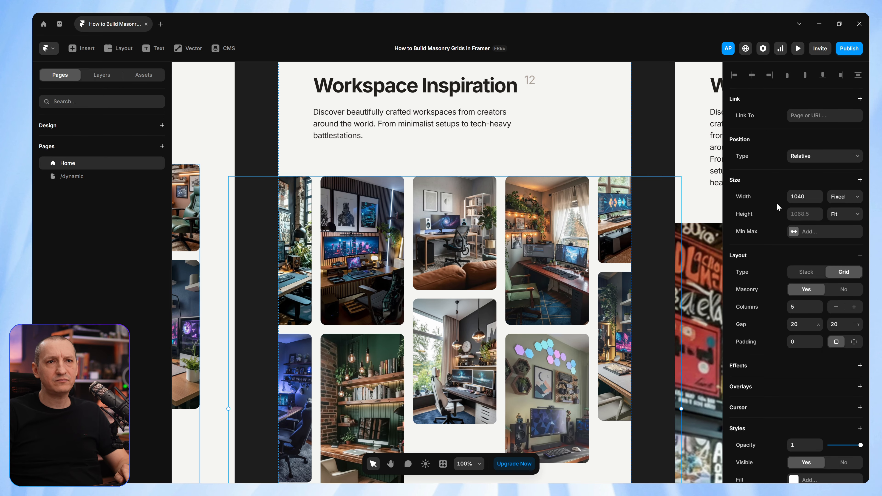
{"action": "left_click", "coordinate": [835, 199]}
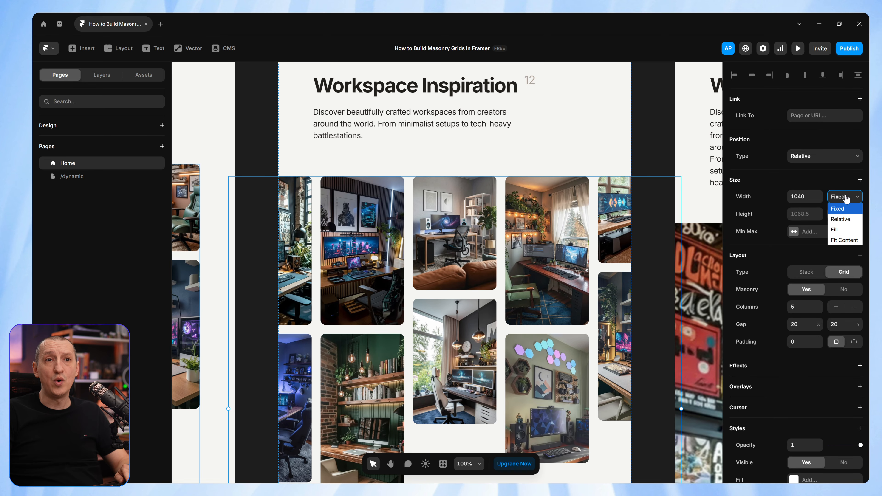
{"action": "left_click", "coordinate": [845, 230]}
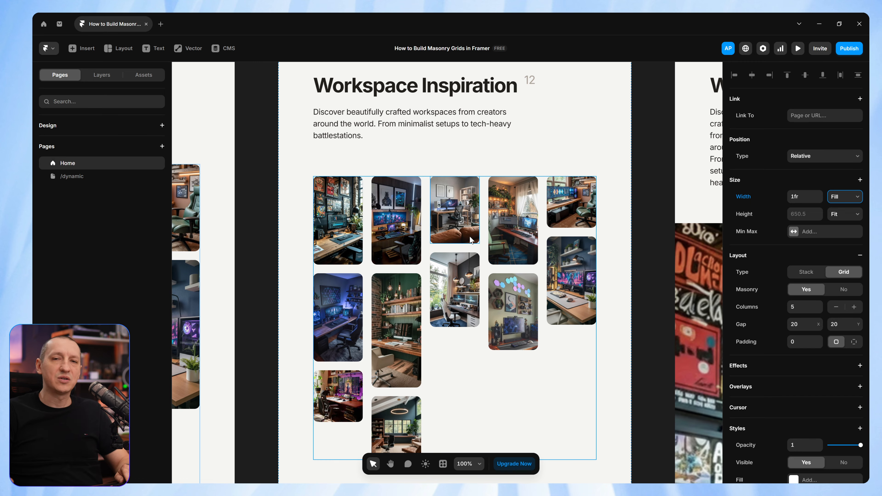
Set the tablet breakpoint's masonry grid to 3 columns with horizontal and vertical gaps of 16.
{"action": "left_click", "coordinate": [819, 311]}
{"action": "left_click", "coordinate": [819, 311]}
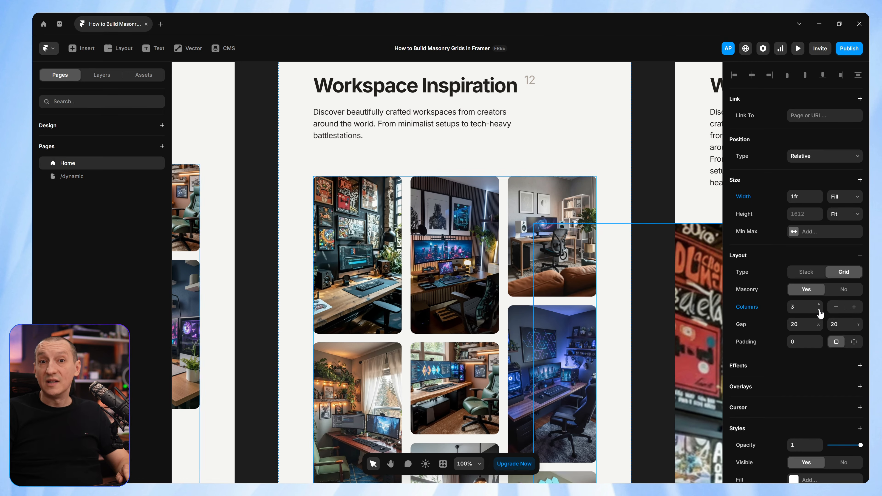
{"action": "left_click", "coordinate": [801, 324]}
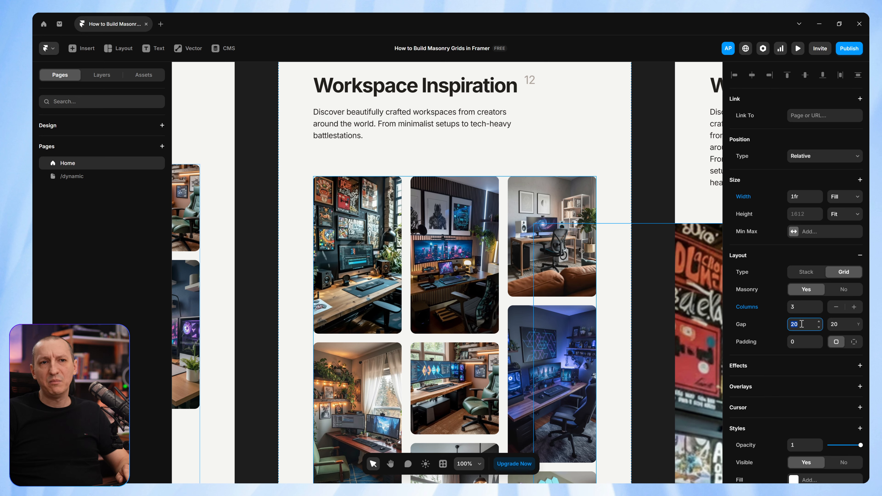
{"action": "type", "text": "16"}
{"action": "key", "text": "Tab"}
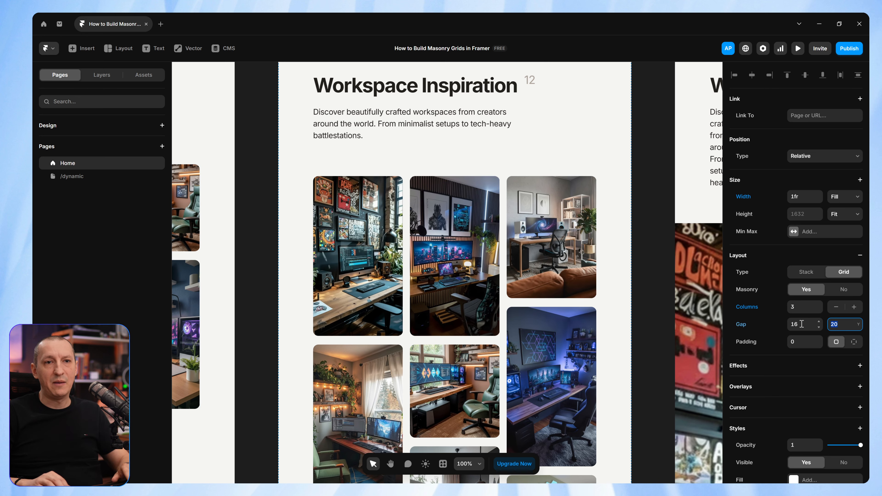
{"action": "type", "text": "16"}
{"action": "key", "text": "Tab"}
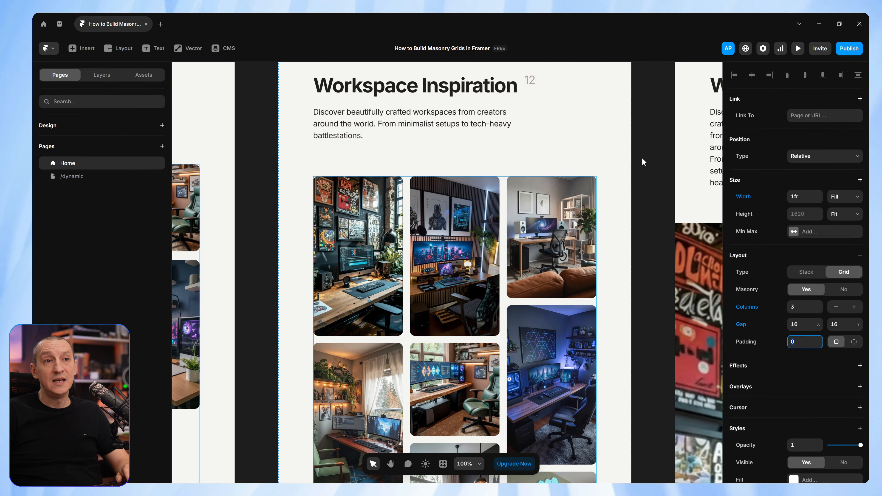
Set the width of the masonry grid in the phone breakpoint to Fill.
{"action": "left_click_drag", "start_coordinate": [642, 161], "coordinate": [381, 168]}
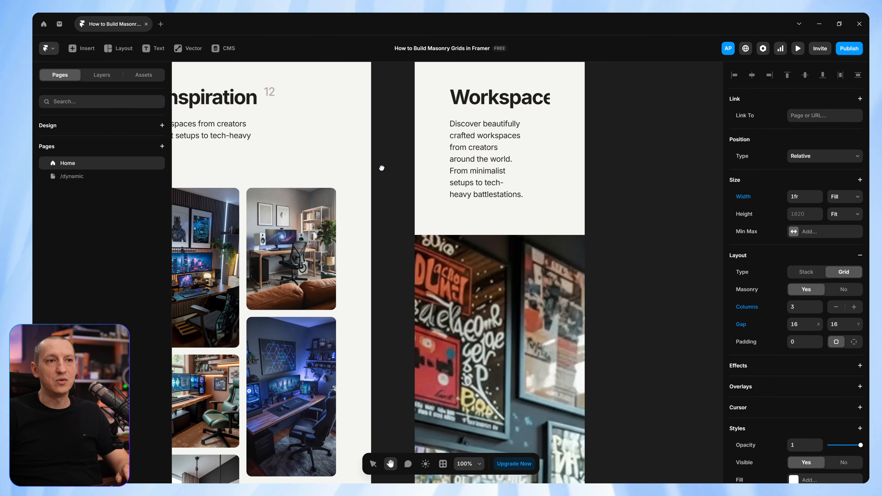
{"action": "left_click", "coordinate": [510, 277]}
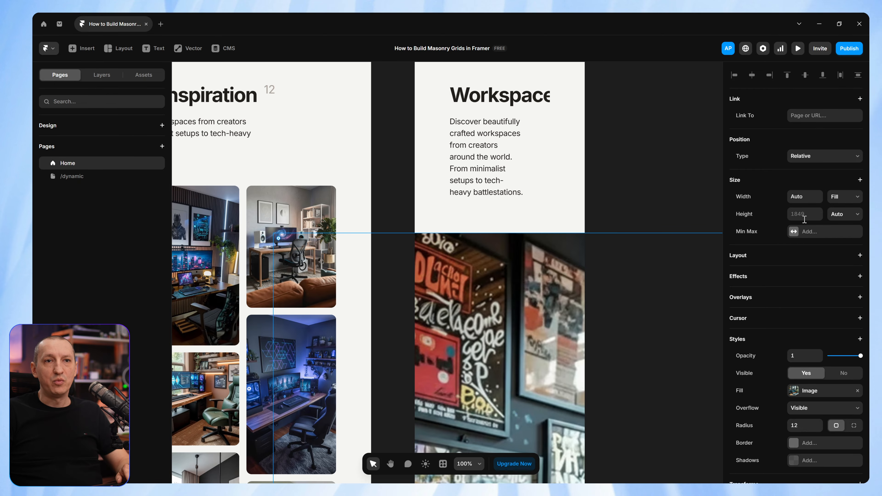
{"action": "left_click", "coordinate": [572, 171]}
{"action": "scroll", "coordinate": [571, 171], "scroll_direction": "down", "scroll_amount": 2}
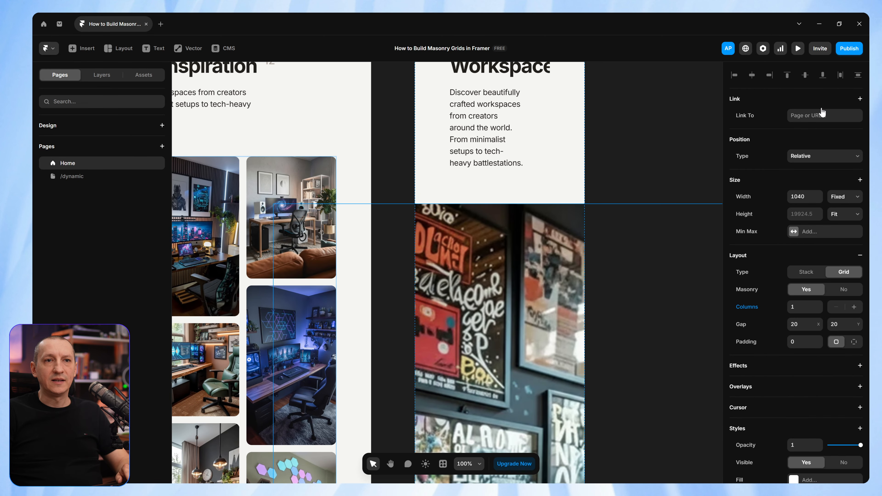
{"action": "left_click", "coordinate": [844, 200]}
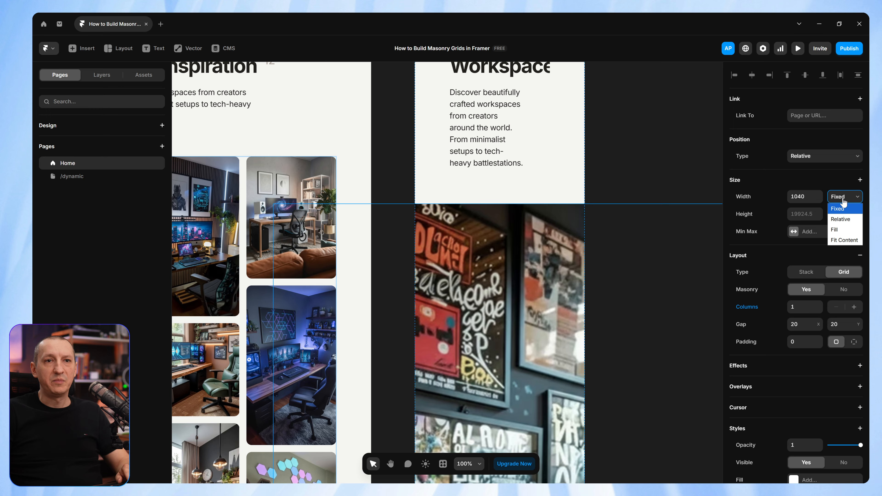
{"action": "left_click", "coordinate": [841, 230]}
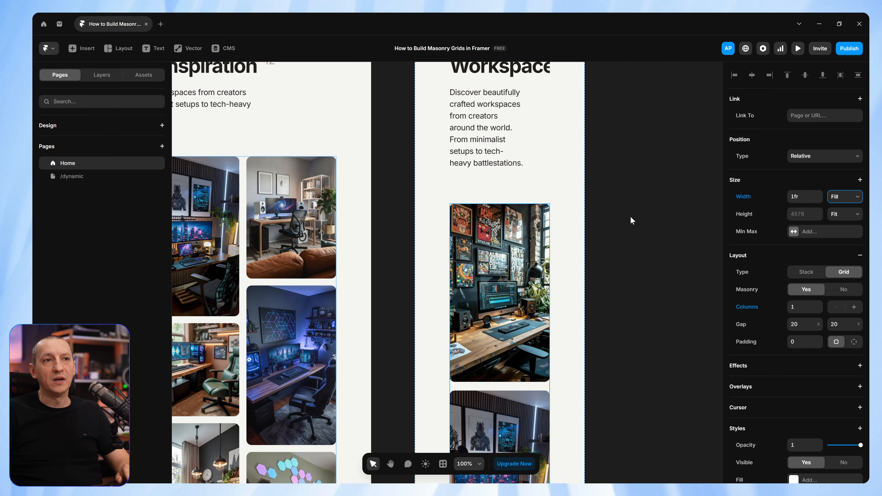
Set the phone breakpoint's right and left padding to 40 each.
{"action": "scroll", "coordinate": [625, 216], "scroll_direction": "up", "scroll_amount": 3}
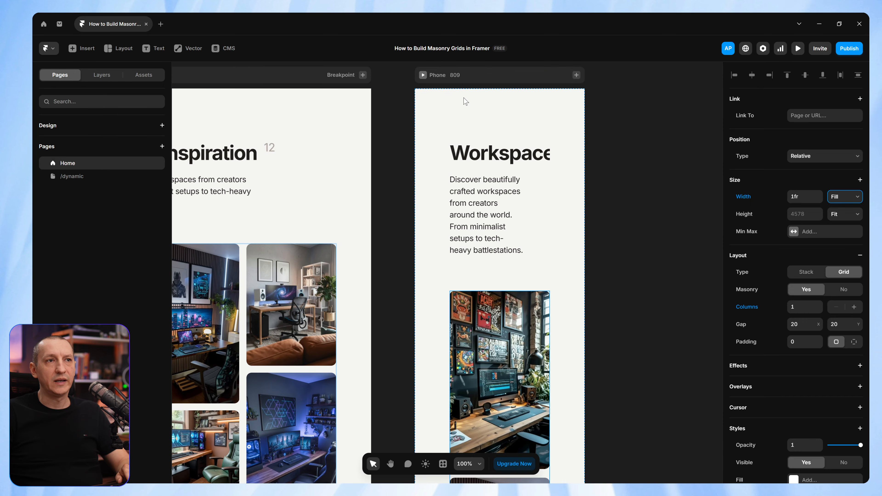
{"action": "left_click", "coordinate": [465, 76]}
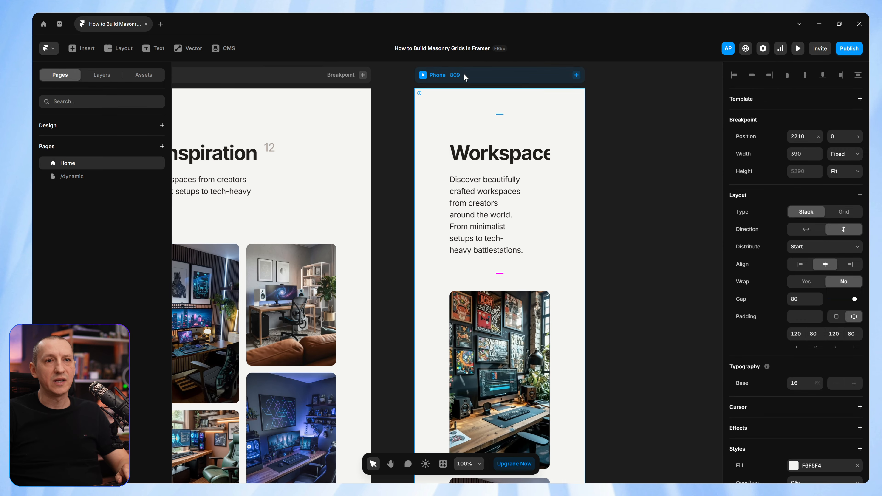
{"action": "left_click", "coordinate": [805, 300]}
{"action": "key", "text": "Tab"}
{"action": "key", "text": "Tab"}
{"action": "key", "text": "Tab"}
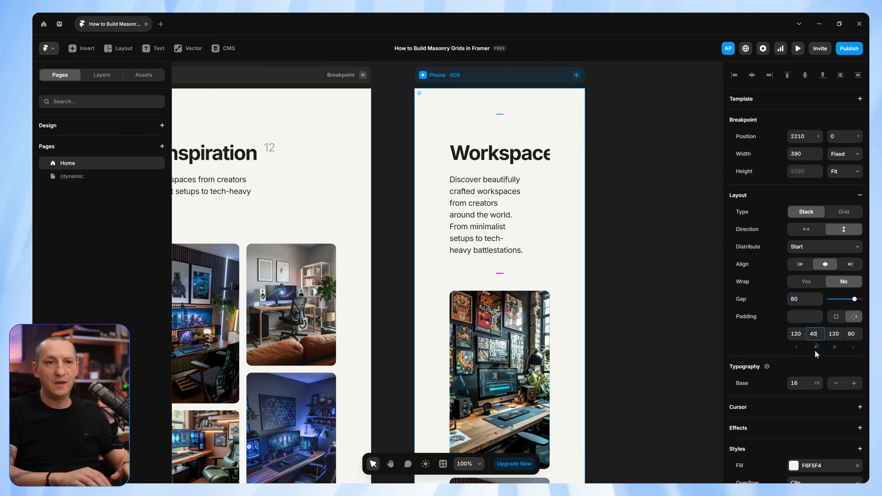
{"action": "type", "text": "40"}
{"action": "key", "text": "Tab"}
{"action": "key", "text": "Tab"}
{"action": "type", "text": "40"}
{"action": "key", "text": "Tab"}
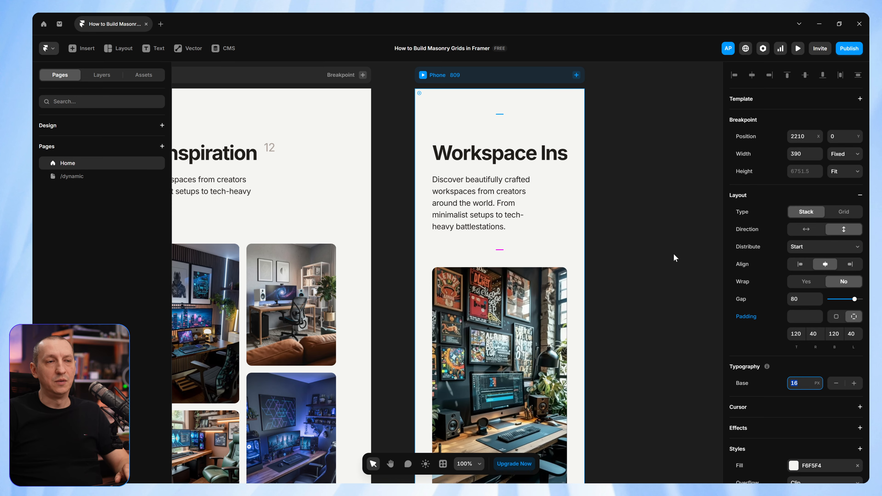
{"action": "scroll", "coordinate": [576, 210], "scroll_direction": "down", "scroll_amount": 5}
{"action": "scroll", "coordinate": [574, 213], "scroll_direction": "down", "scroll_amount": 4}
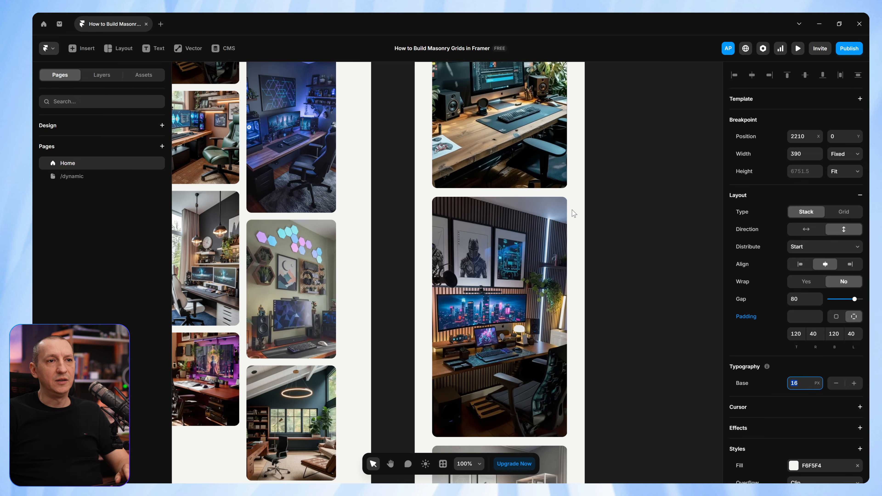
Preview the page at desktop size, look through the masonry grid and widen the preview to 1480.
{"action": "left_click", "coordinate": [559, 197]}
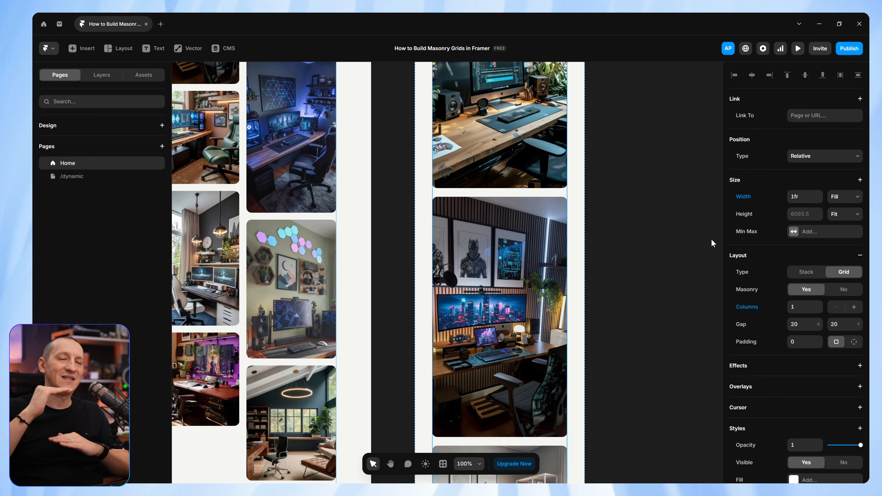
{"action": "left_click", "coordinate": [685, 193]}
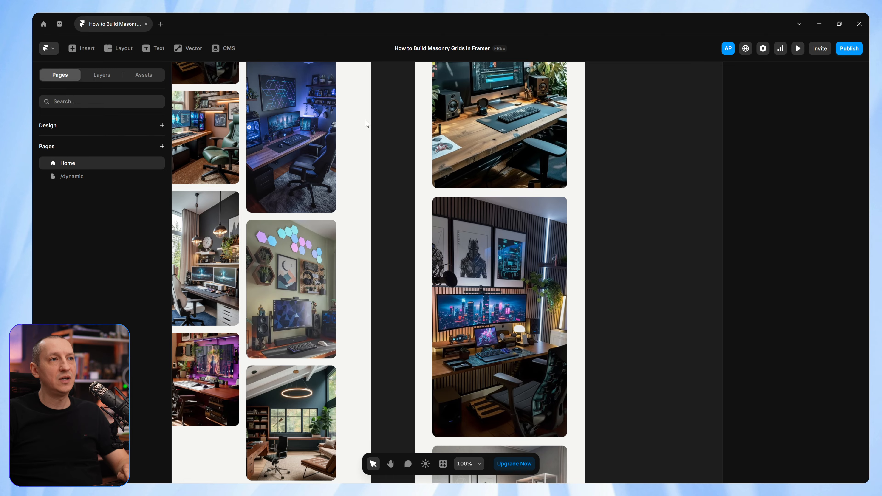
{"action": "key", "text": "ctrl+p"}
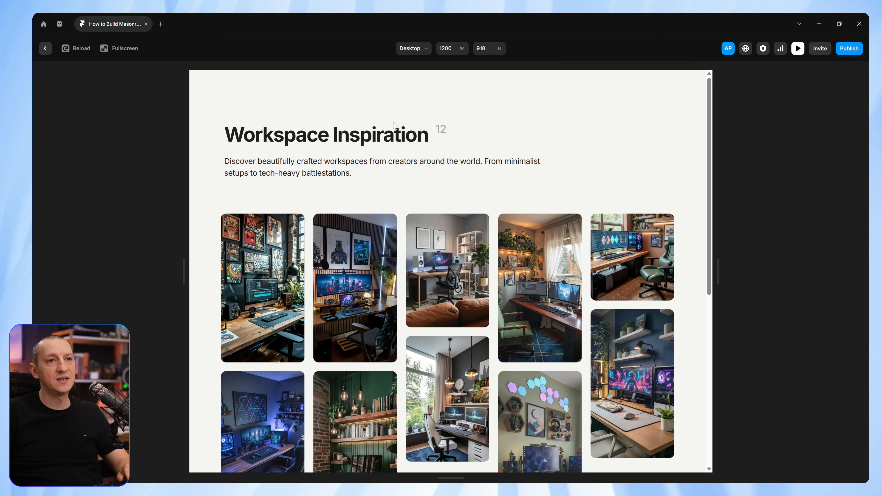
{"action": "scroll", "coordinate": [525, 186], "scroll_direction": "down", "scroll_amount": 5}
{"action": "scroll", "coordinate": [525, 189], "scroll_direction": "up", "scroll_amount": 5}
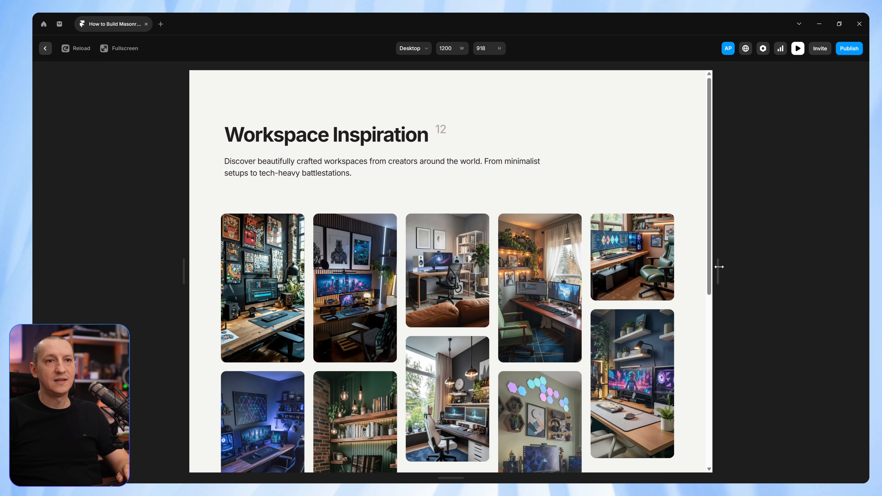
{"action": "left_click_drag", "start_coordinate": [719, 266], "coordinate": [780, 247]}
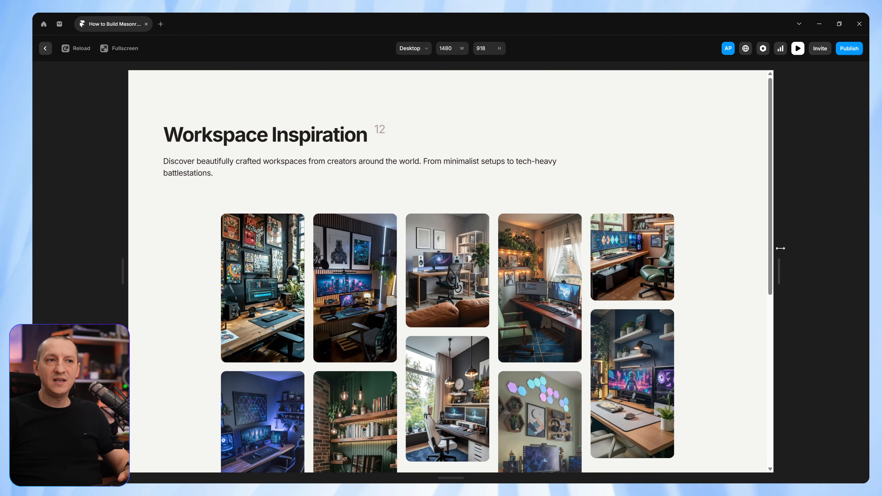
{"action": "key", "text": "Escape"}
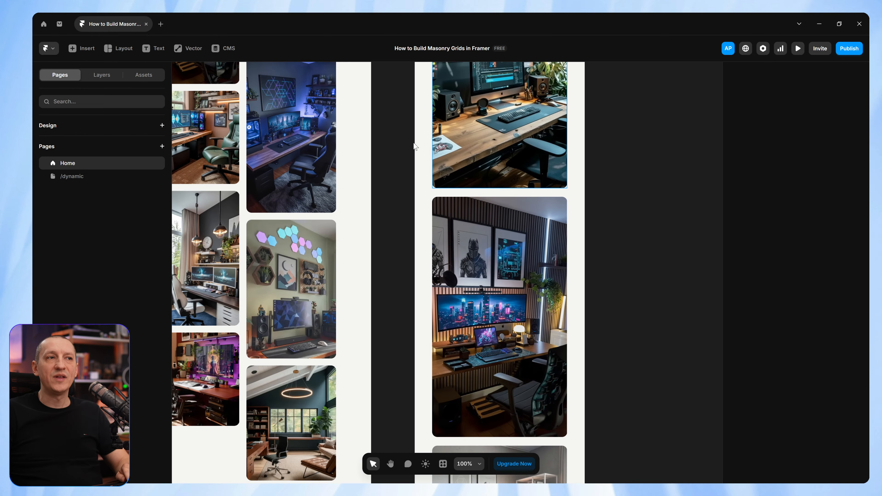
Move the white home office image with the brown sofa from third to first place in the desktop masonry grid.
{"action": "left_click_drag", "start_coordinate": [306, 149], "coordinate": [687, 272]}
{"action": "left_click_drag", "start_coordinate": [590, 126], "coordinate": [504, 306]}
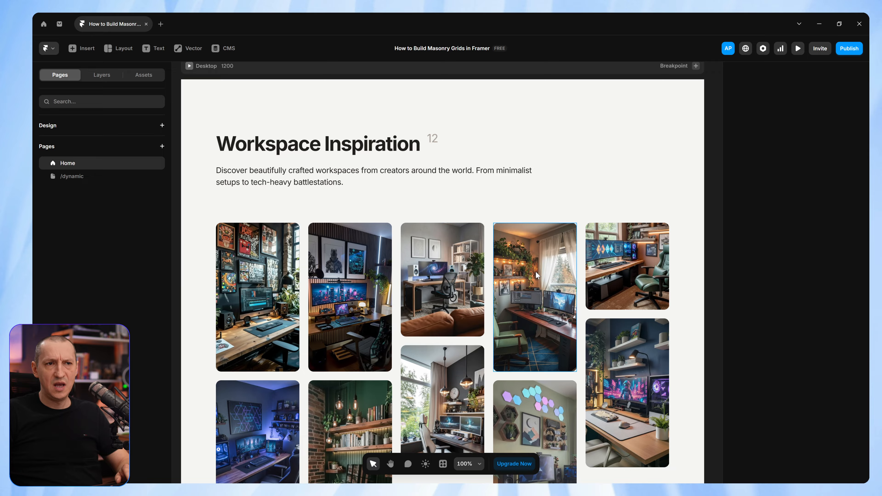
{"action": "left_click", "coordinate": [447, 272]}
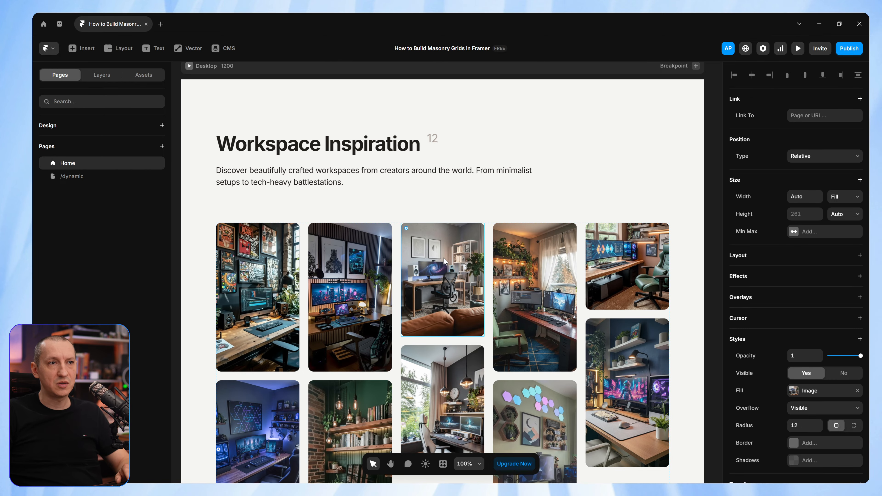
{"action": "left_click_drag", "start_coordinate": [443, 261], "coordinate": [294, 328]}
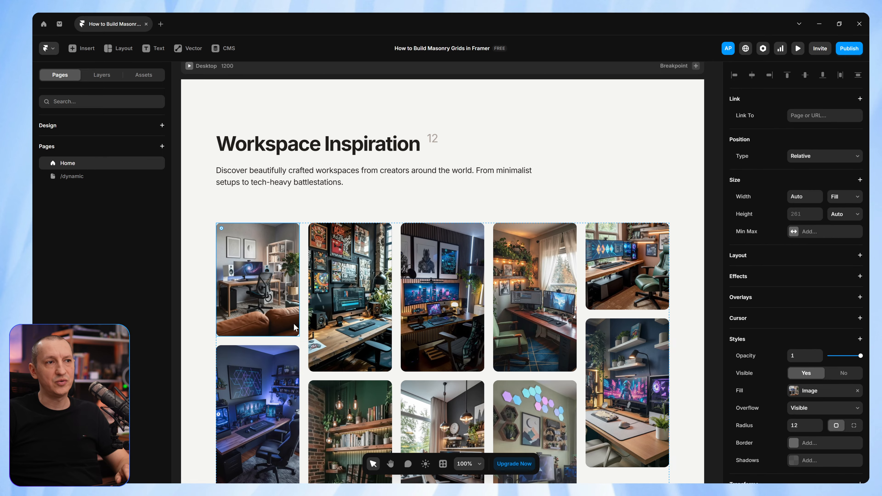
Preview the reordered grid down to phone width and review the image order on the desktop layout.
{"action": "key", "text": "ctrl+p"}
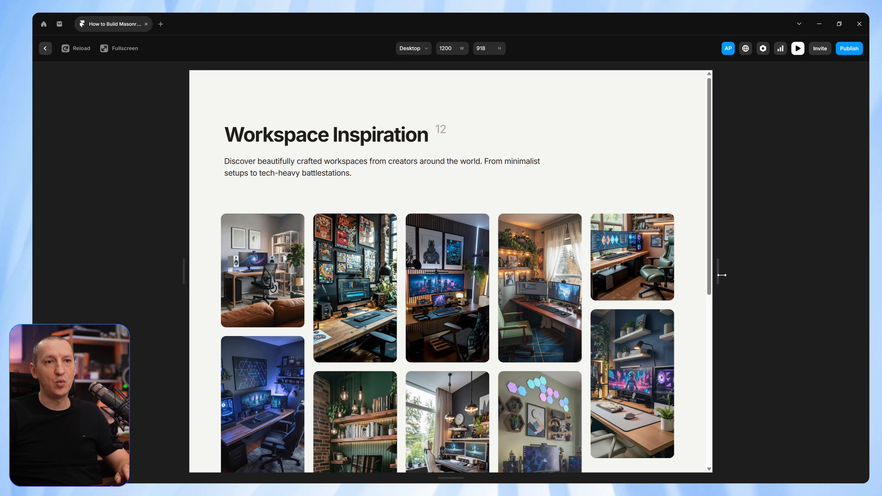
{"action": "left_click_drag", "start_coordinate": [721, 275], "coordinate": [577, 266]}
{"action": "key", "text": "Escape"}
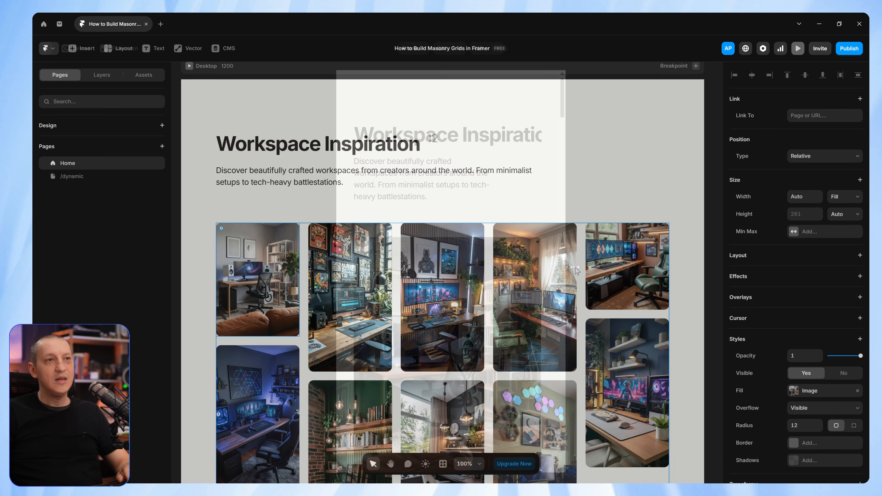
{"action": "scroll", "coordinate": [457, 307], "scroll_direction": "down", "scroll_amount": 2}
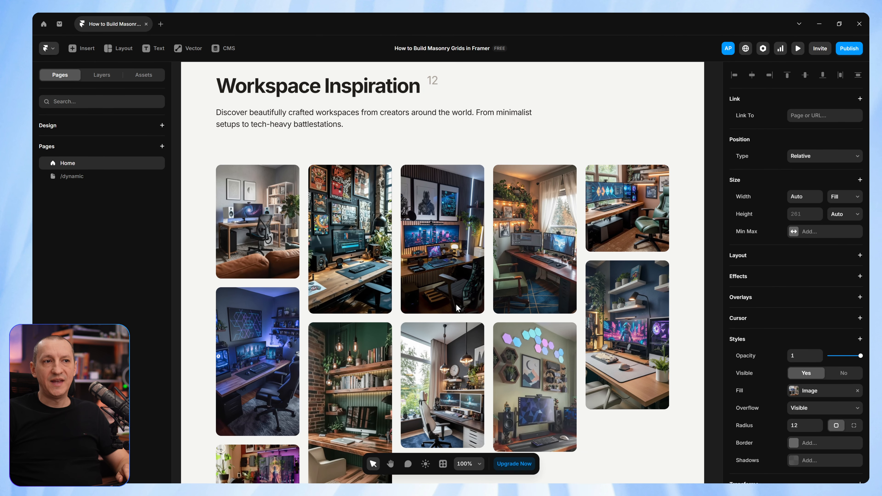
{"action": "scroll", "coordinate": [457, 307], "scroll_direction": "down", "scroll_amount": 5}
{"action": "scroll", "coordinate": [457, 307], "scroll_direction": "up", "scroll_amount": 4}
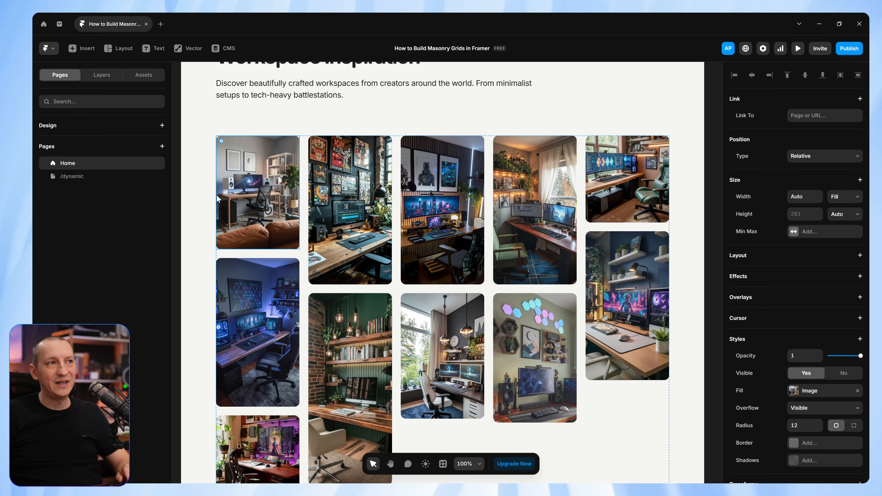
Inspect the layer structure and settings of the Workspaces collection list on the /dynamic page.
{"action": "left_click", "coordinate": [92, 75]}
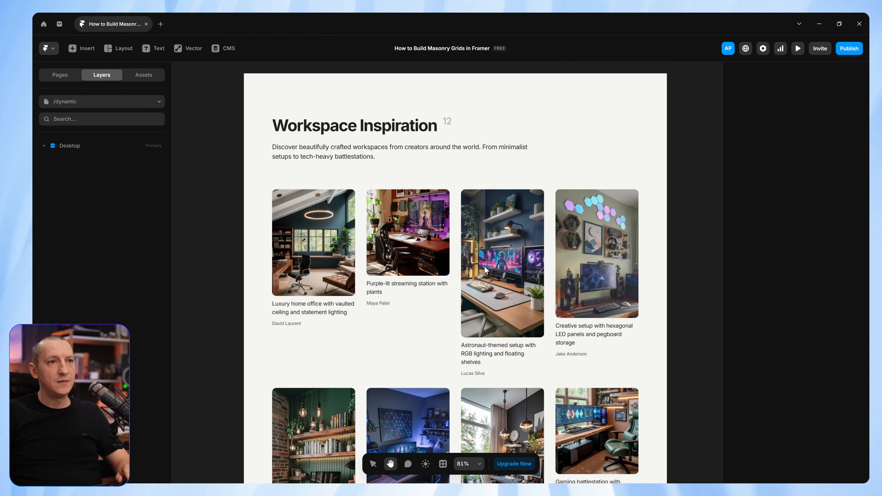
{"action": "key", "text": "v"}
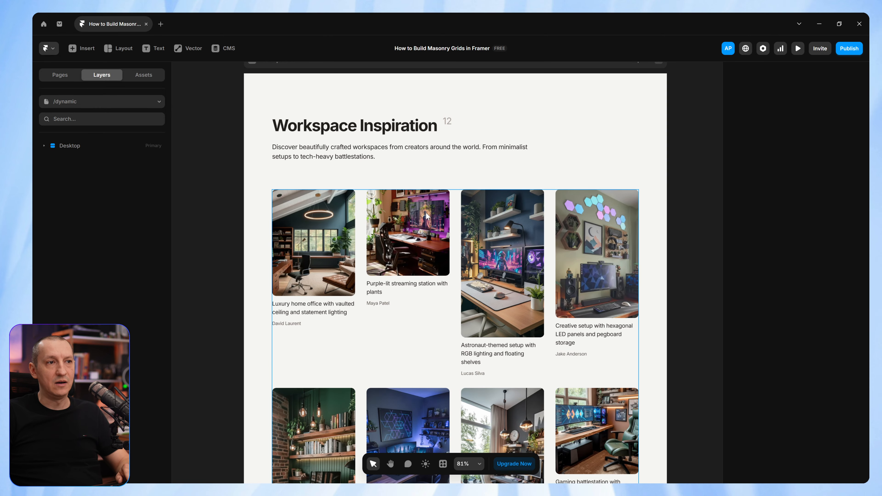
{"action": "left_click", "coordinate": [443, 214]}
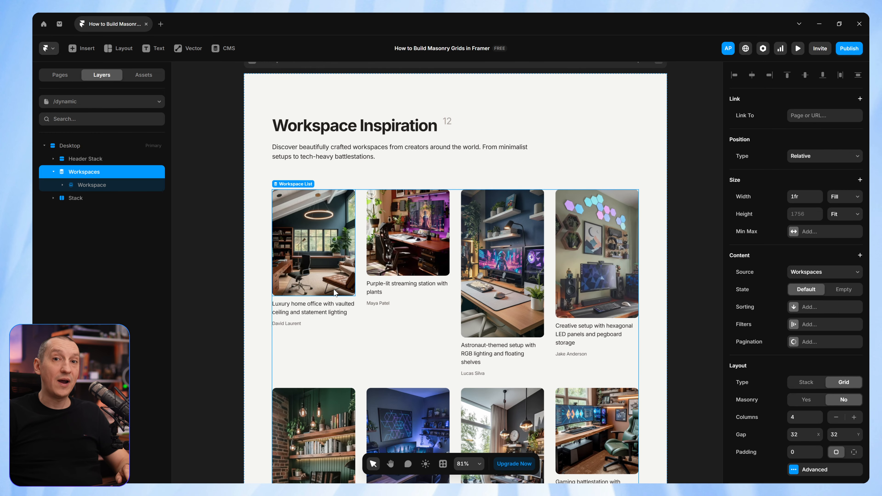
{"action": "left_click", "coordinate": [217, 107]}
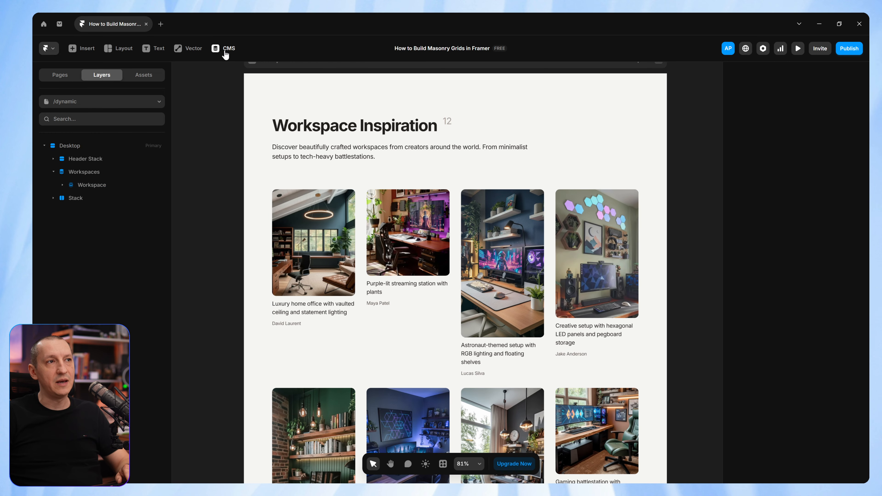
Inspect the fields of the first item in the Workspaces CMS collection and return to the page design.
{"action": "left_click", "coordinate": [224, 48]}
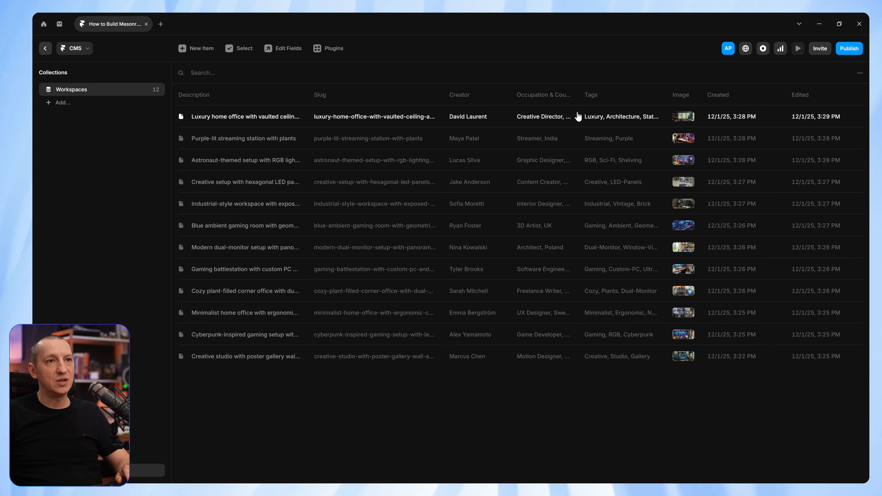
{"action": "left_click", "coordinate": [565, 121]}
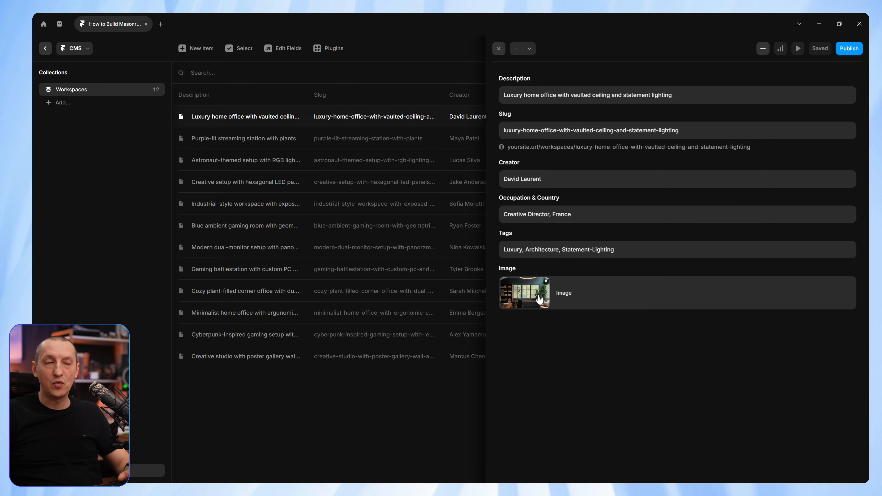
{"action": "key", "text": "Escape"}
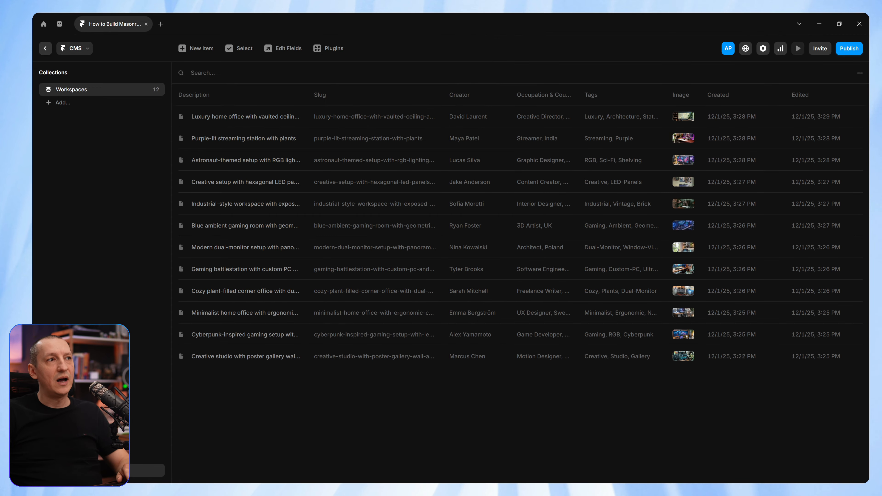
{"action": "left_click", "coordinate": [45, 48]}
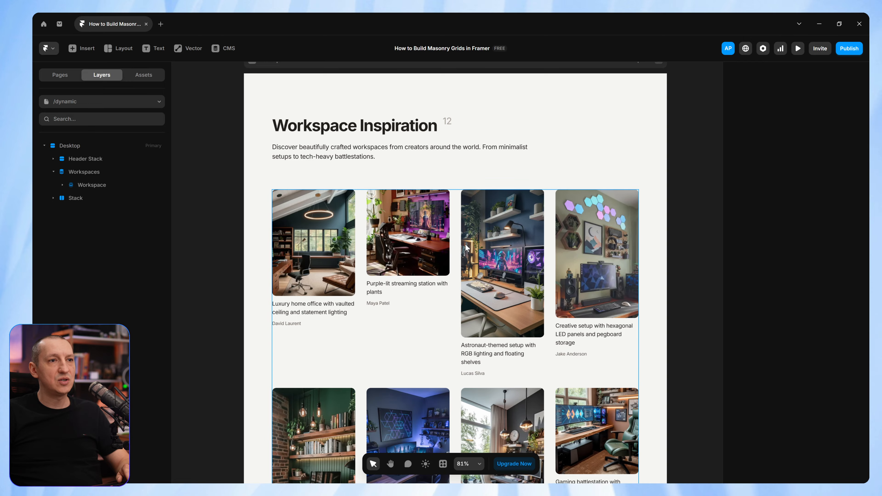
Turn on the masonry layout for the Workspaces collection list on the /dynamic page.
{"action": "scroll", "coordinate": [477, 225], "scroll_direction": "down", "scroll_amount": 5}
{"action": "scroll", "coordinate": [477, 225], "scroll_direction": "down", "scroll_amount": 3}
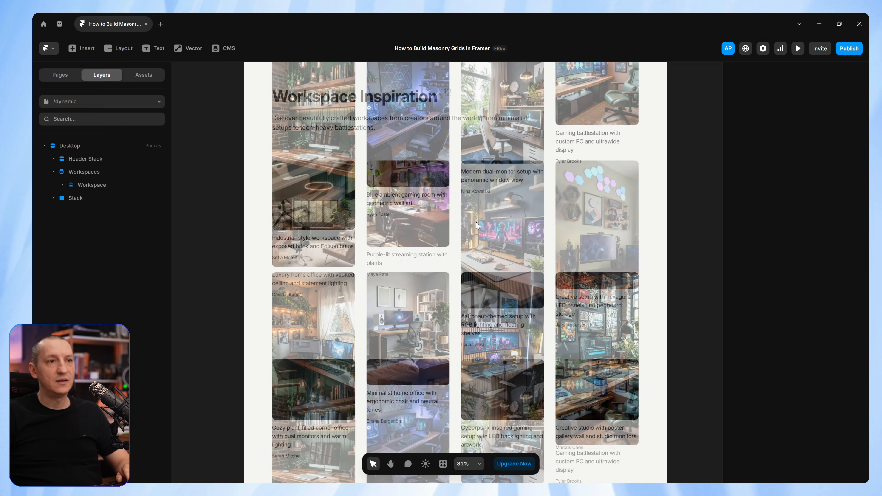
{"action": "left_click", "coordinate": [455, 187]}
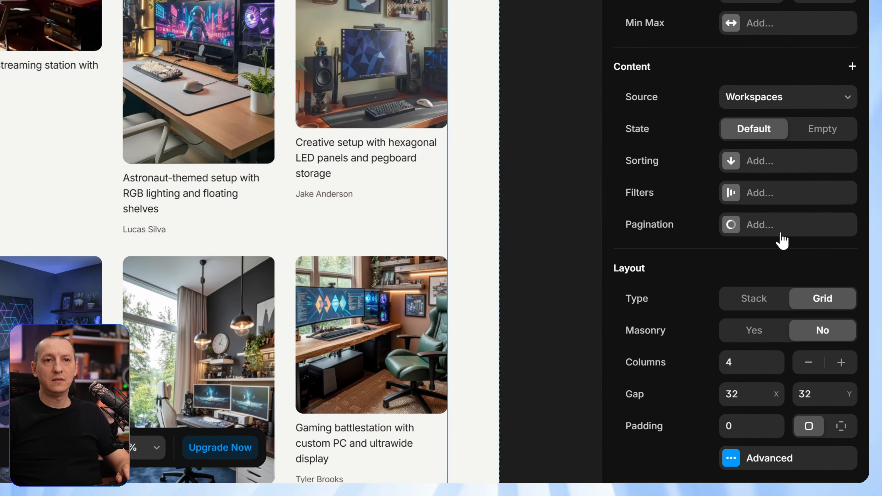
{"action": "scroll", "coordinate": [784, 256], "scroll_direction": "down", "scroll_amount": 5}
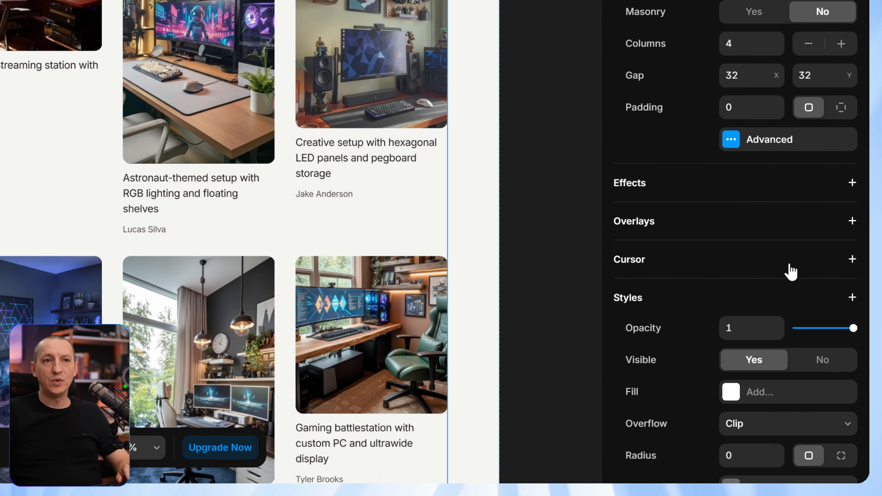
{"action": "scroll", "coordinate": [791, 269], "scroll_direction": "up", "scroll_amount": 3}
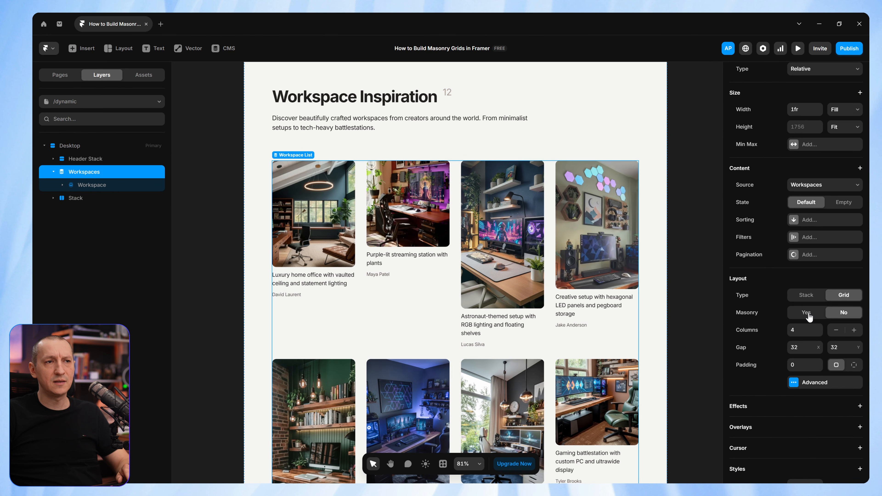
{"action": "left_click", "coordinate": [806, 312]}
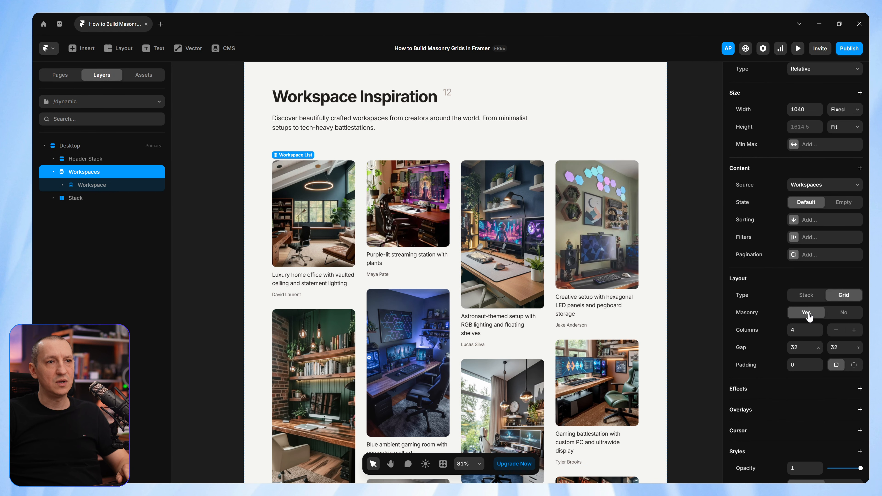
Review the card arrangement in the masonry list and inspect the size settings of the first card's image layer.
{"action": "scroll", "coordinate": [563, 216], "scroll_direction": "down", "scroll_amount": 6}
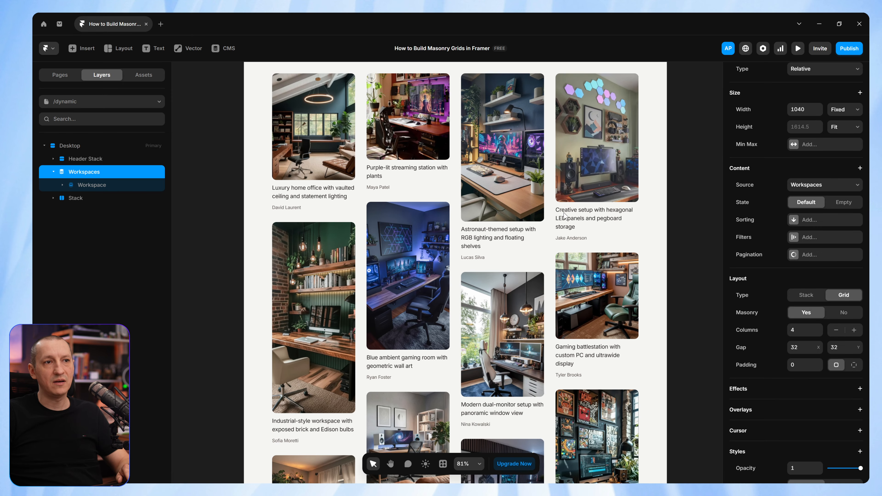
{"action": "scroll", "coordinate": [514, 224], "scroll_direction": "down", "scroll_amount": 3}
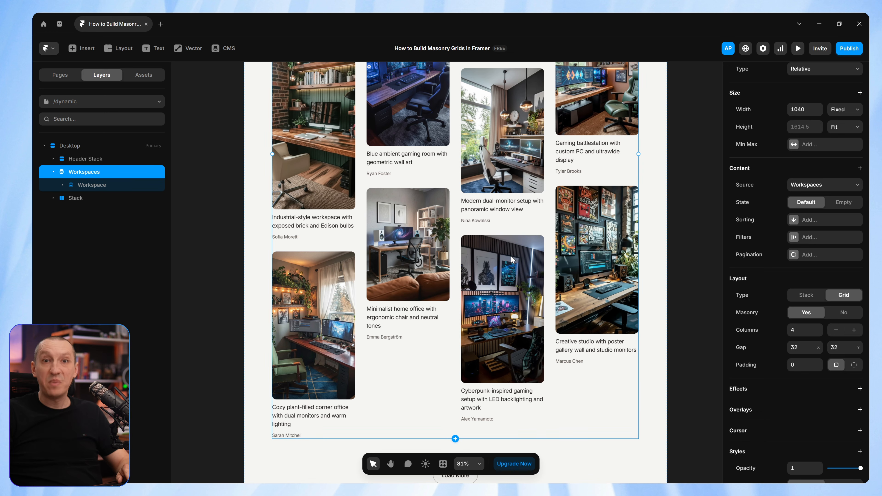
{"action": "scroll", "coordinate": [523, 263], "scroll_direction": "up", "scroll_amount": 12}
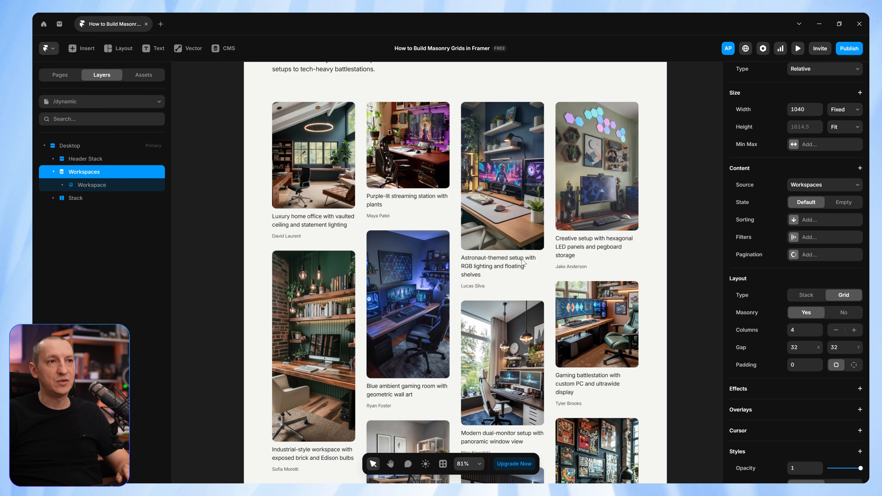
{"action": "left_click", "coordinate": [701, 162]}
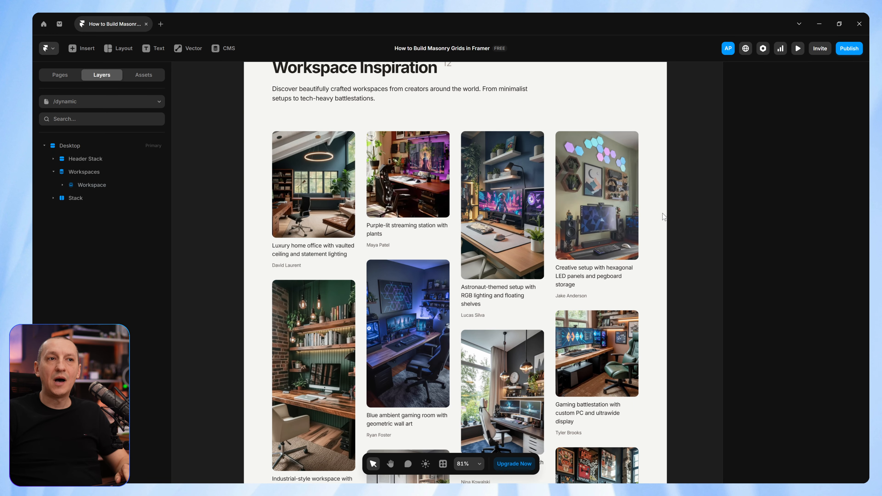
{"action": "scroll", "coordinate": [439, 213], "scroll_direction": "up", "scroll_amount": 1}
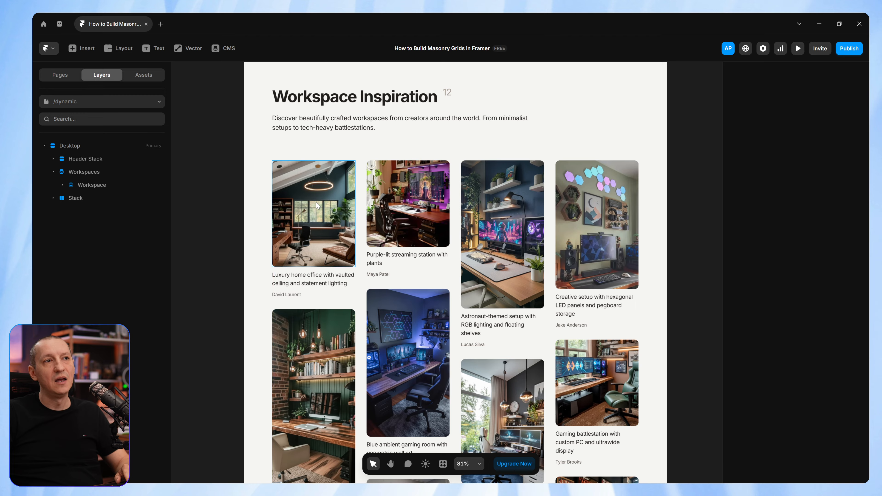
{"action": "left_click", "coordinate": [347, 206], "text": "ctrl"}
{"action": "left_click", "coordinate": [494, 197]}
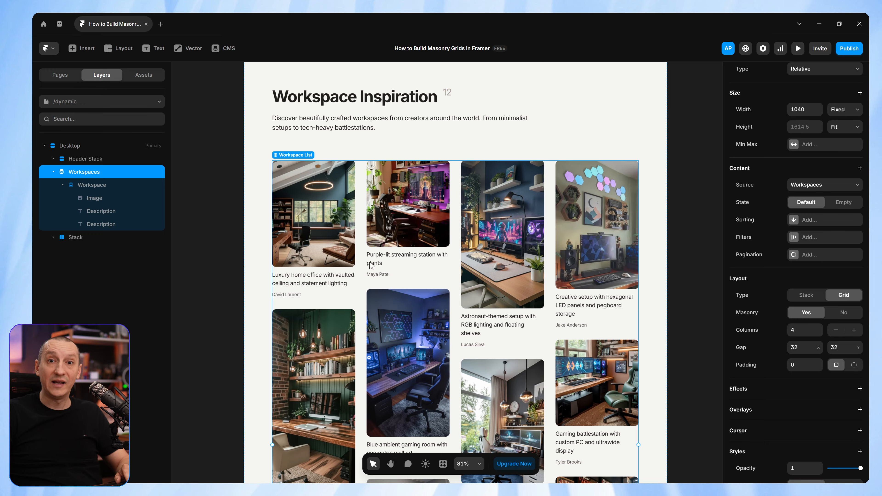
{"action": "left_click", "coordinate": [322, 219], "text": "ctrl"}
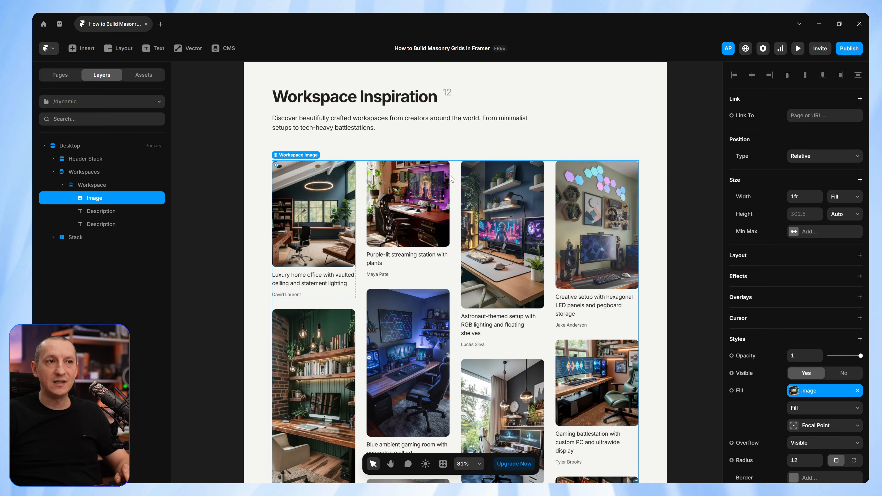
{"action": "left_click", "coordinate": [458, 174]}
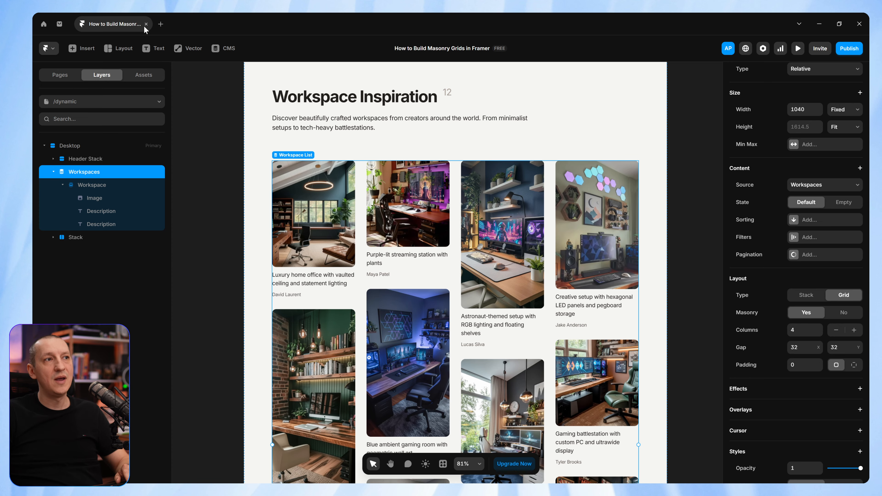
Move the luxury home office item from first to third place in the Workspaces CMS collection and return to the page design.
{"action": "left_click", "coordinate": [225, 49]}
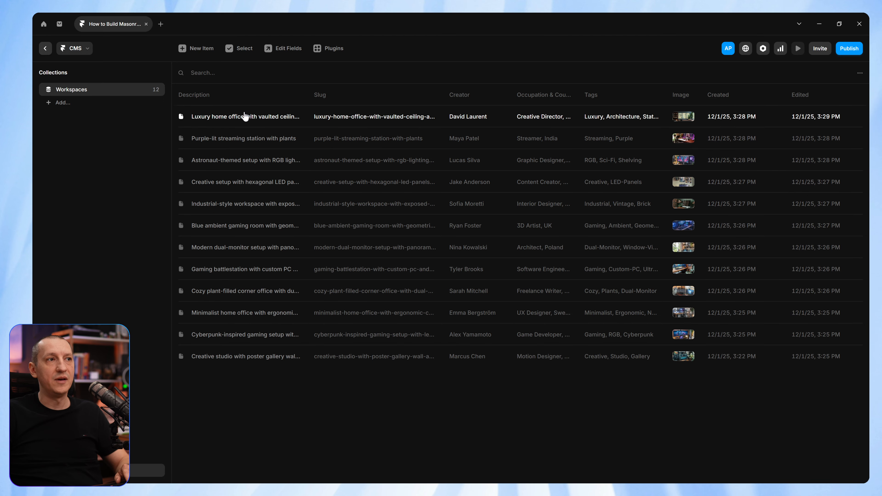
{"action": "left_click_drag", "start_coordinate": [244, 119], "coordinate": [245, 163]}
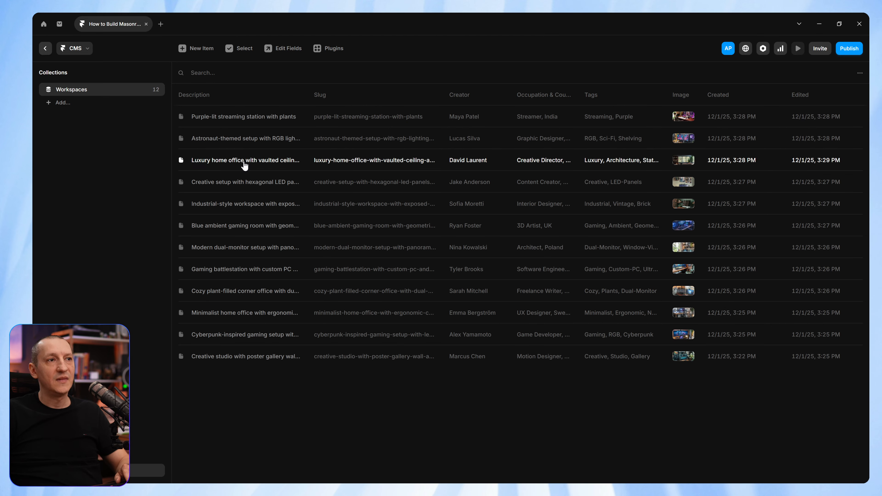
{"action": "left_click", "coordinate": [45, 49]}
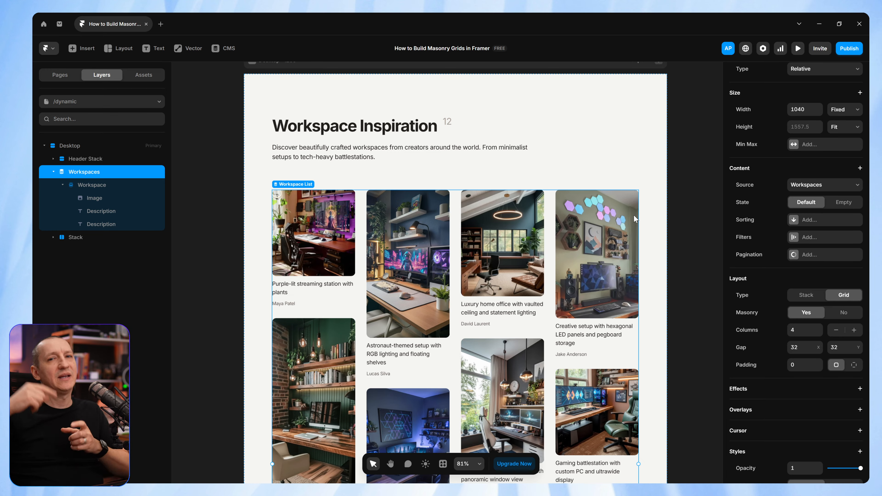
Add an Appear effect with the Slide In Bottom preset to the Workspace item of the collection list.
{"action": "left_click", "coordinate": [320, 255]}
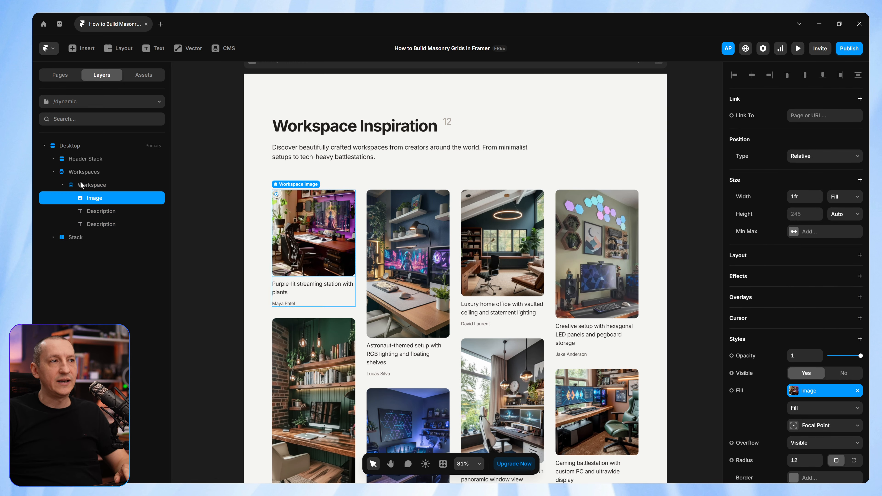
{"action": "left_click", "coordinate": [98, 187]}
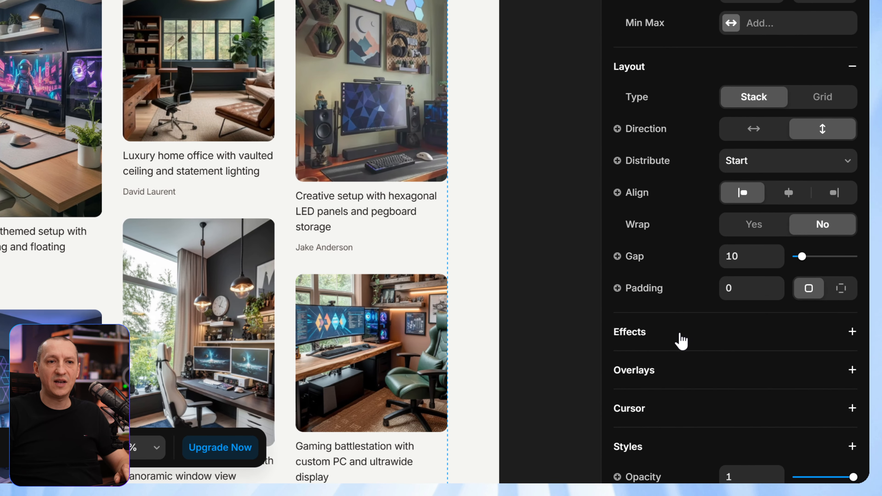
{"action": "left_click", "coordinate": [681, 342]}
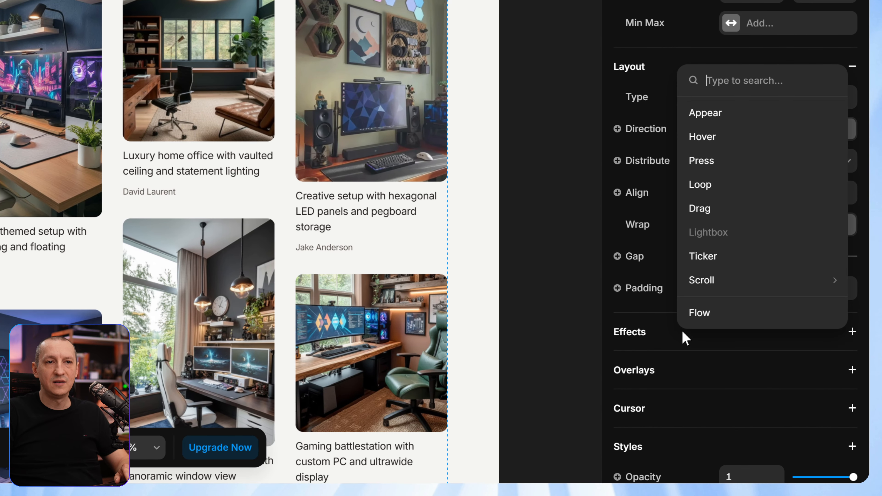
{"action": "left_click", "coordinate": [705, 120]}
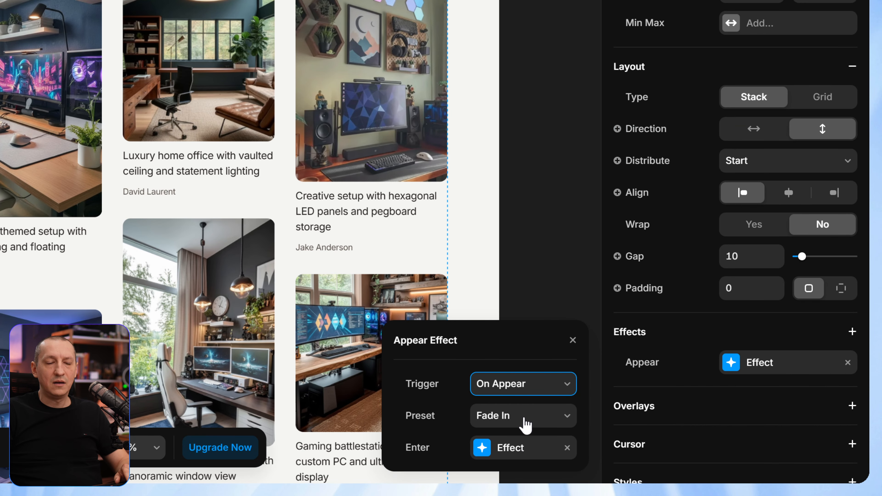
{"action": "left_click", "coordinate": [522, 422]}
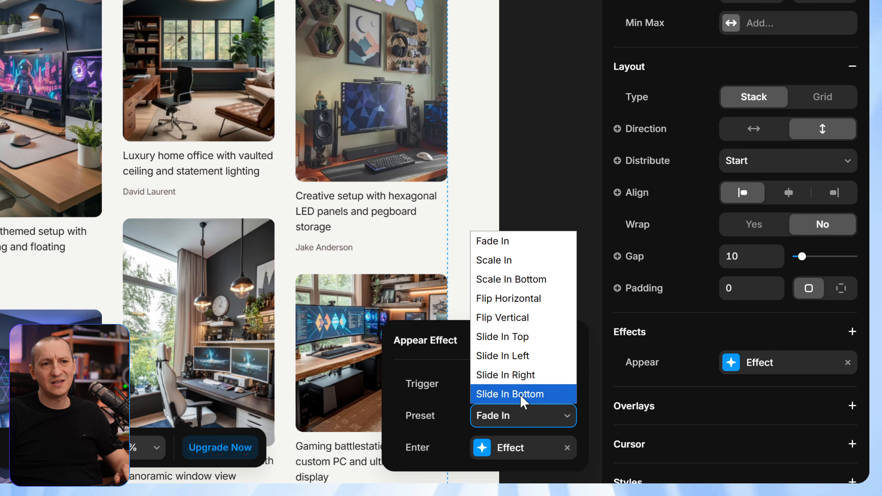
{"action": "left_click", "coordinate": [521, 396]}
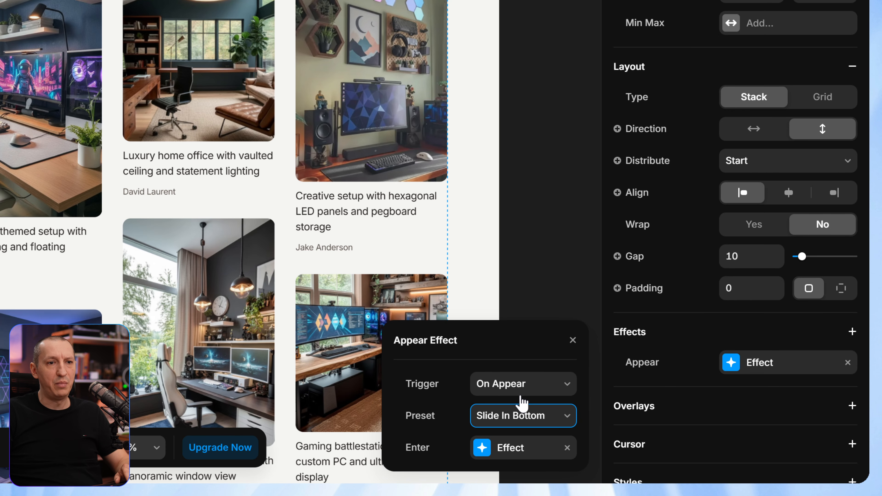
Set the stagger of the Appear effect's Spring transition to 1 s.
{"action": "left_click", "coordinate": [504, 451]}
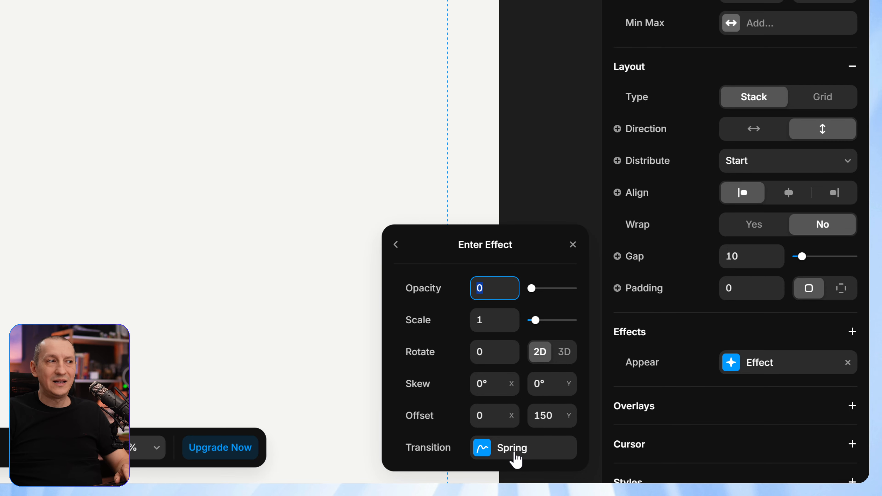
{"action": "left_click", "coordinate": [514, 454]}
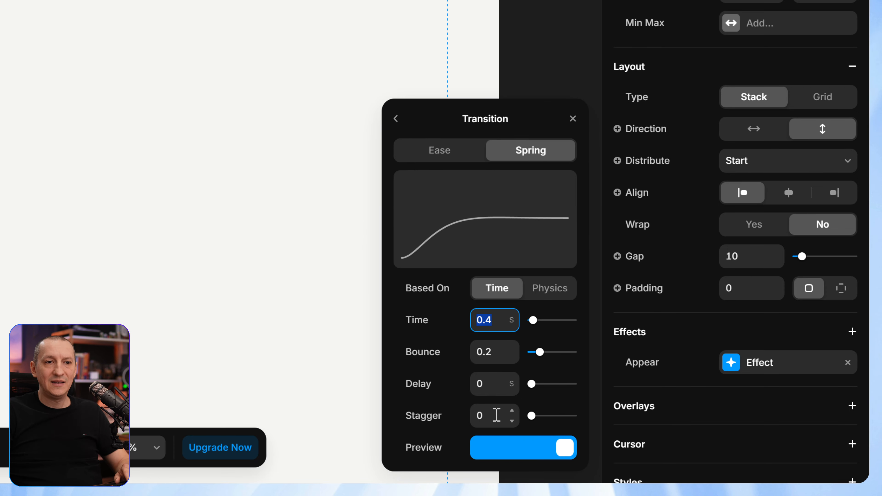
{"action": "left_click", "coordinate": [496, 416]}
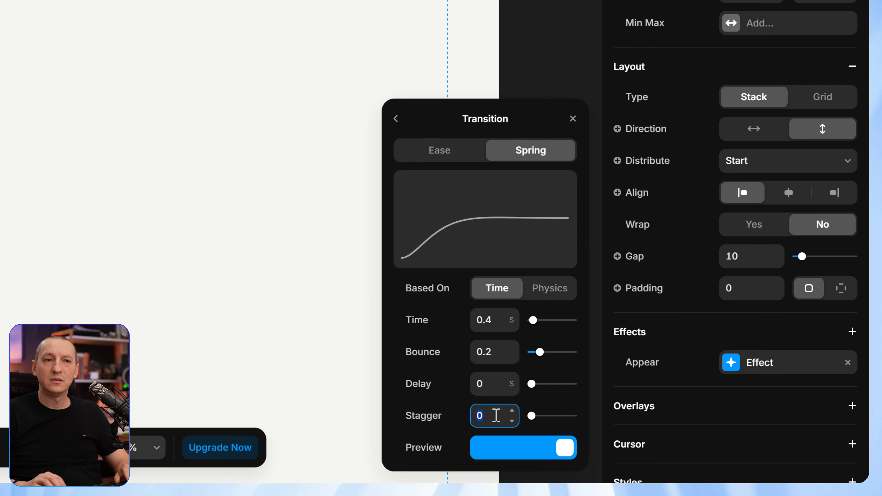
{"action": "type", "text": "0.1"}
{"action": "key", "text": "Up"}
{"action": "key", "text": "Up"}
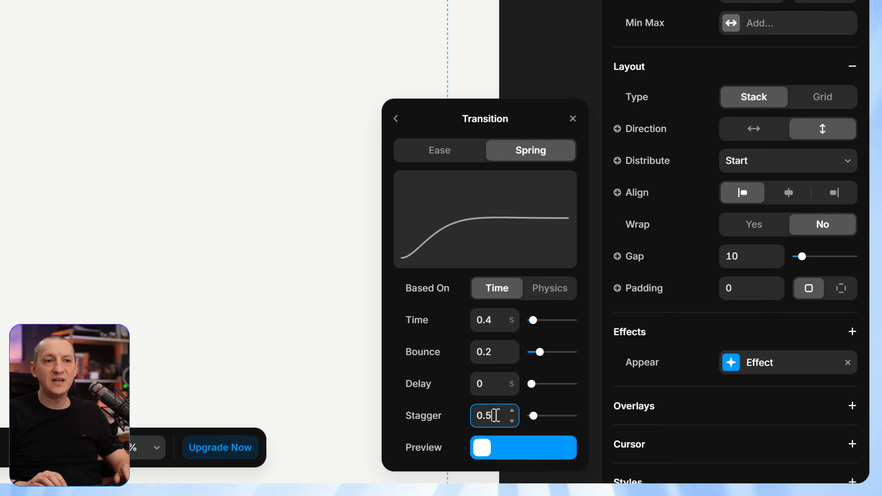
{"action": "key", "text": "Up"}
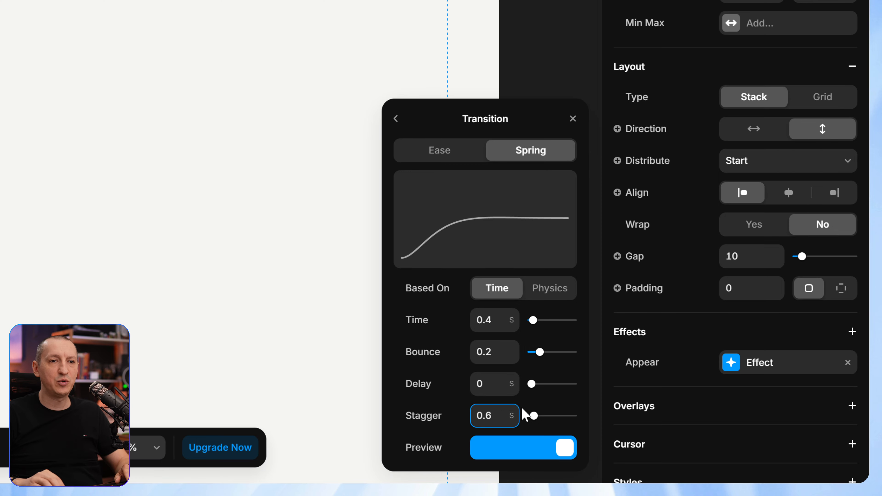
{"action": "key", "text": "Up"}
{"action": "key", "text": "Up"}
{"action": "key", "text": "Up"}
{"action": "key", "text": "Up"}
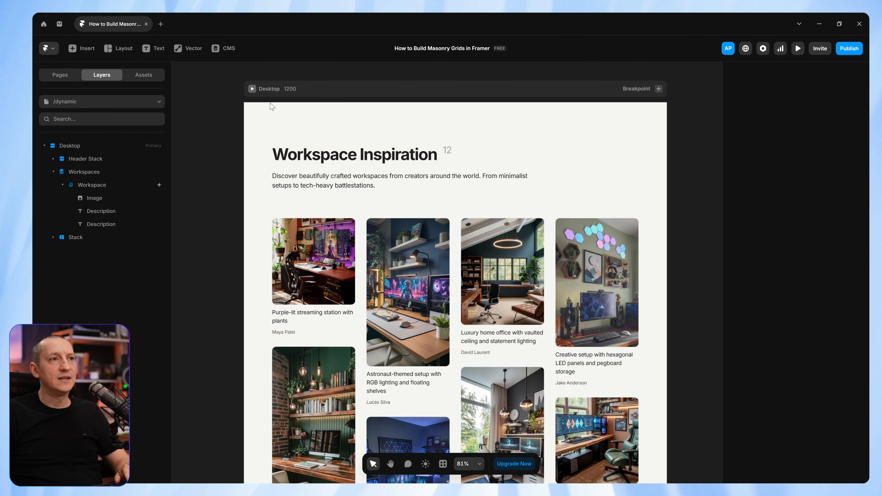
Preview the desktop page down to the Load More button to check the staggered card animation, and return to the design.
{"action": "left_click", "coordinate": [252, 89]}
{"action": "key", "text": "ctrl+p"}
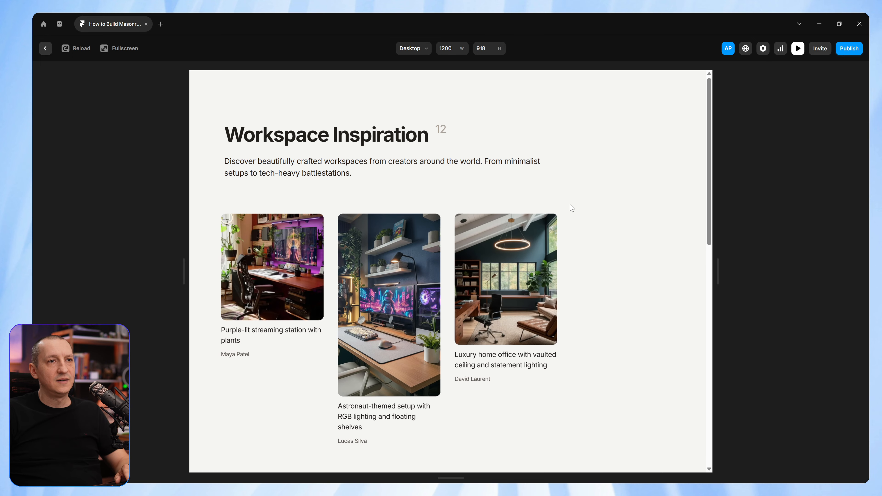
{"action": "scroll", "coordinate": [571, 208], "scroll_direction": "down", "scroll_amount": 5}
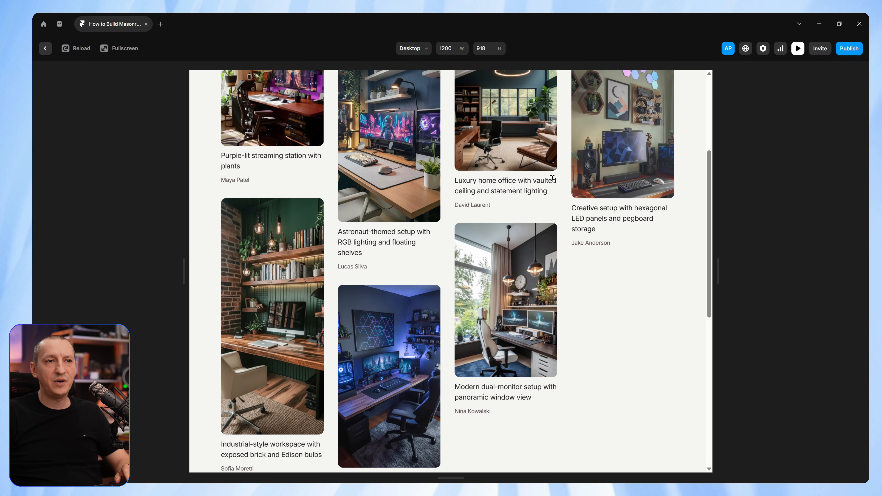
{"action": "scroll", "coordinate": [523, 284], "scroll_direction": "down", "scroll_amount": 5}
{"action": "scroll", "coordinate": [524, 285], "scroll_direction": "down", "scroll_amount": 3}
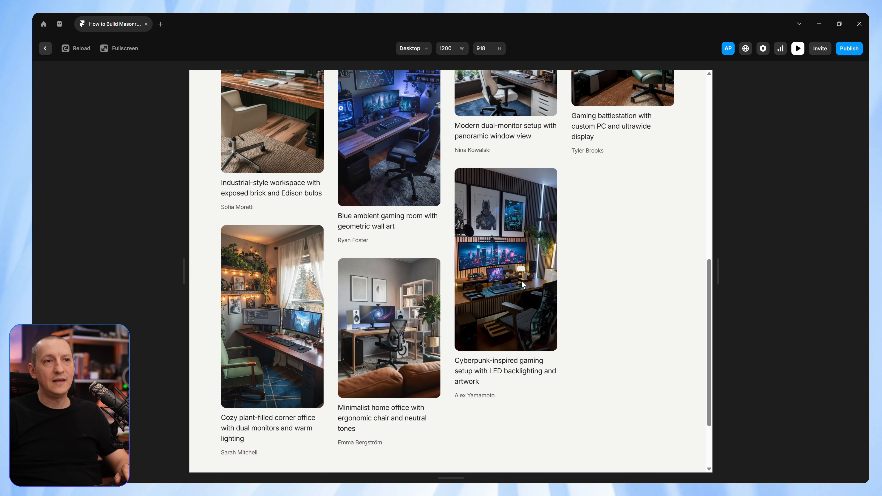
{"action": "scroll", "coordinate": [522, 284], "scroll_direction": "down", "scroll_amount": 3}
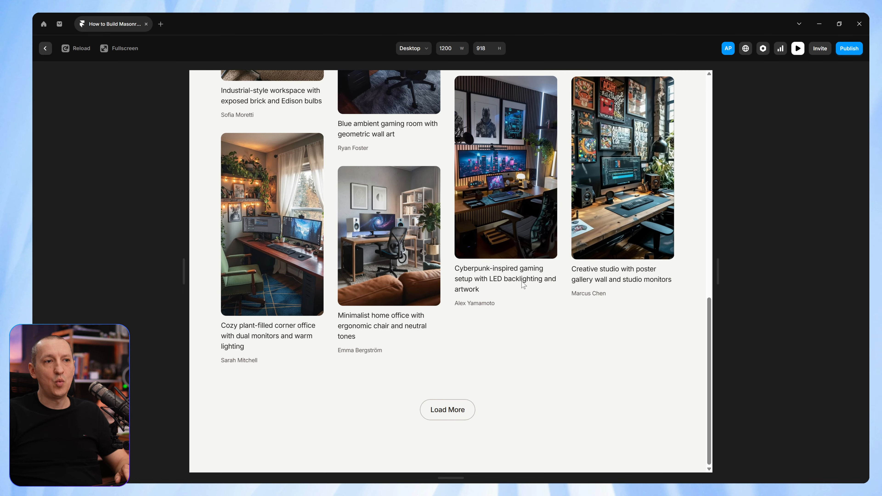
{"action": "scroll", "coordinate": [521, 281], "scroll_direction": "up", "scroll_amount": 12}
{"action": "key", "text": "Escape"}
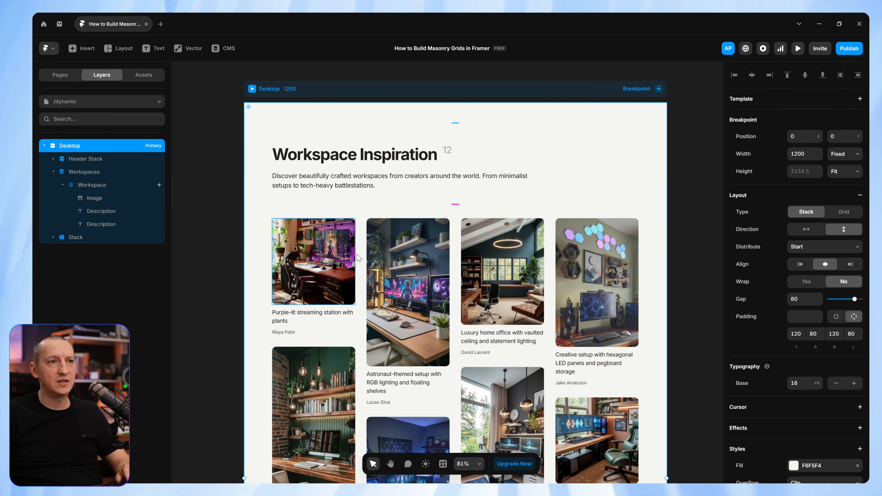
Set the stagger of the Spring transition in the Workspace item's Appear effect to 0.2 s.
{"action": "left_click", "coordinate": [341, 328]}
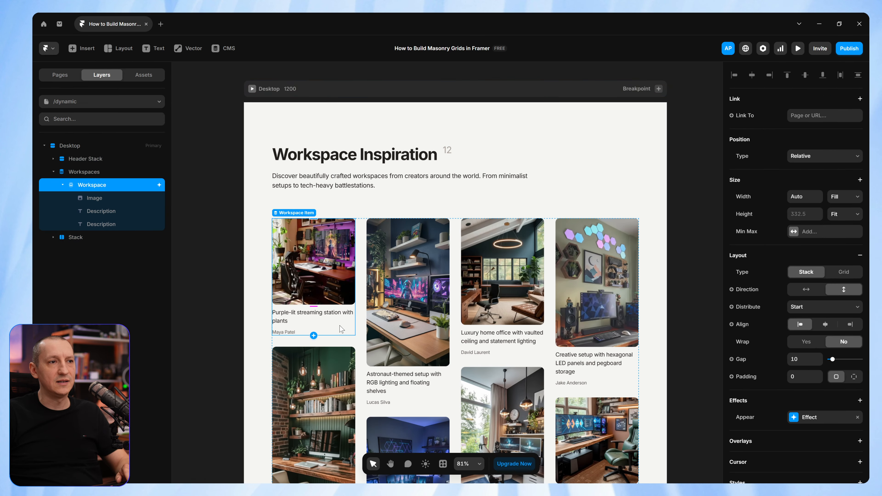
{"action": "left_click", "coordinate": [812, 417]}
{"action": "left_click", "coordinate": [676, 472]}
{"action": "left_click", "coordinate": [670, 466]}
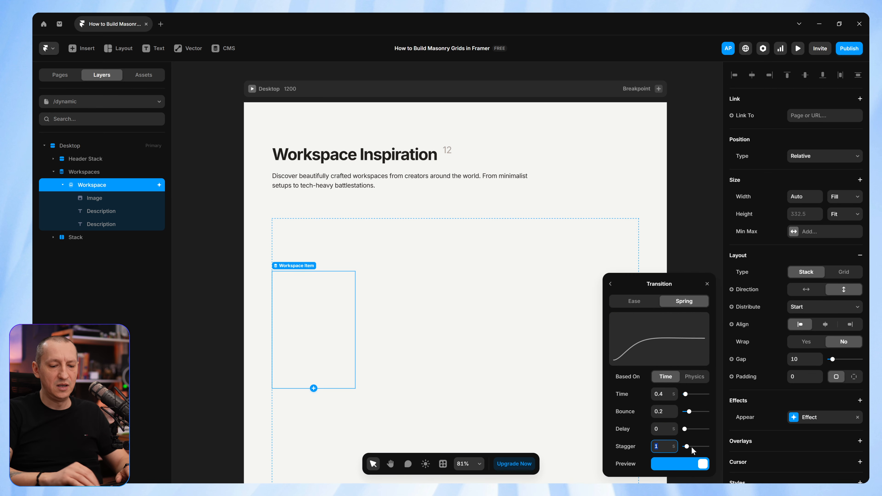
{"action": "type", "text": ".2"}
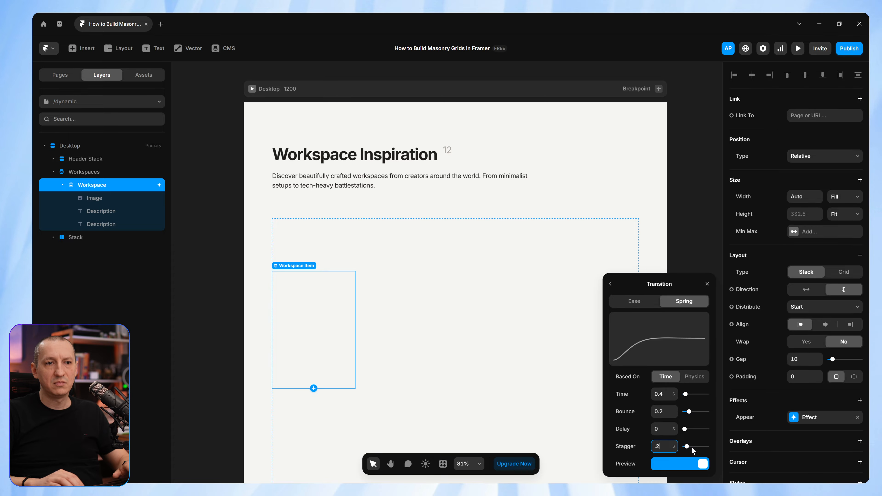
{"action": "key", "text": "Return"}
{"action": "left_click", "coordinate": [674, 130]}
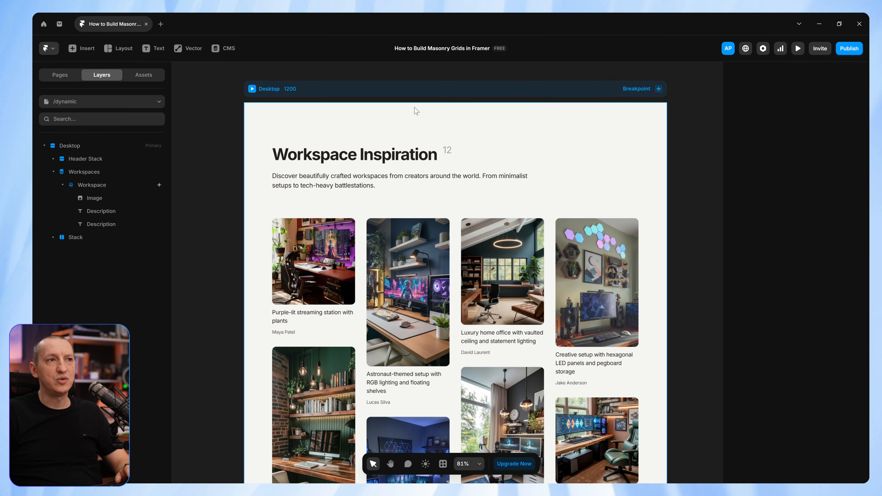
Preview the desktop page to check the timing of the sliding workspace cards, and return to the design.
{"action": "left_click", "coordinate": [252, 89]}
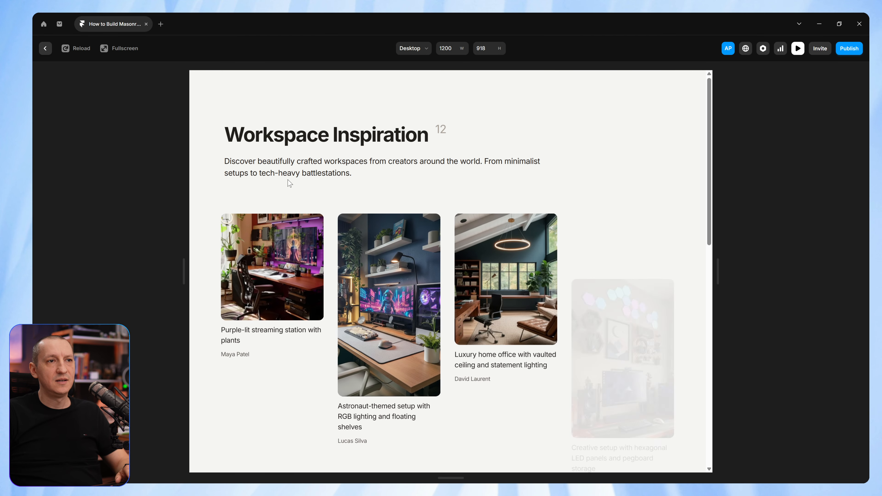
{"action": "scroll", "coordinate": [429, 204], "scroll_direction": "down", "scroll_amount": 2}
{"action": "scroll", "coordinate": [429, 204], "scroll_direction": "down", "scroll_amount": 10}
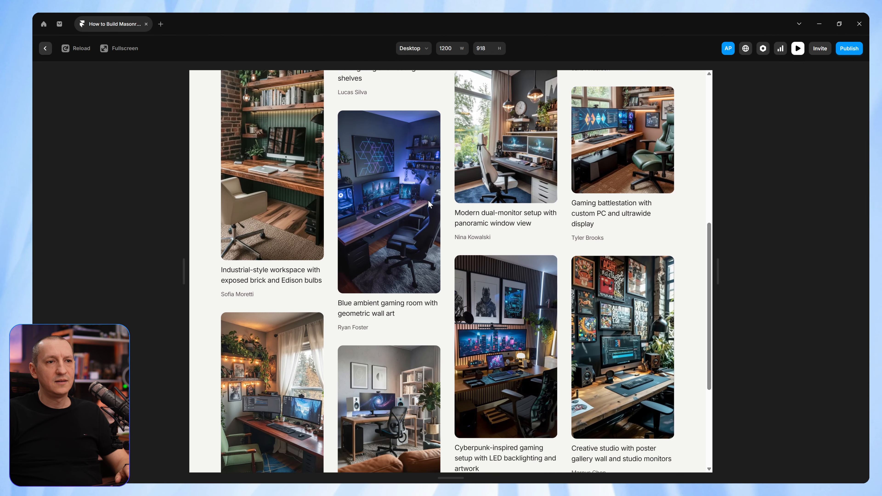
{"action": "scroll", "coordinate": [429, 204], "scroll_direction": "up", "scroll_amount": 15}
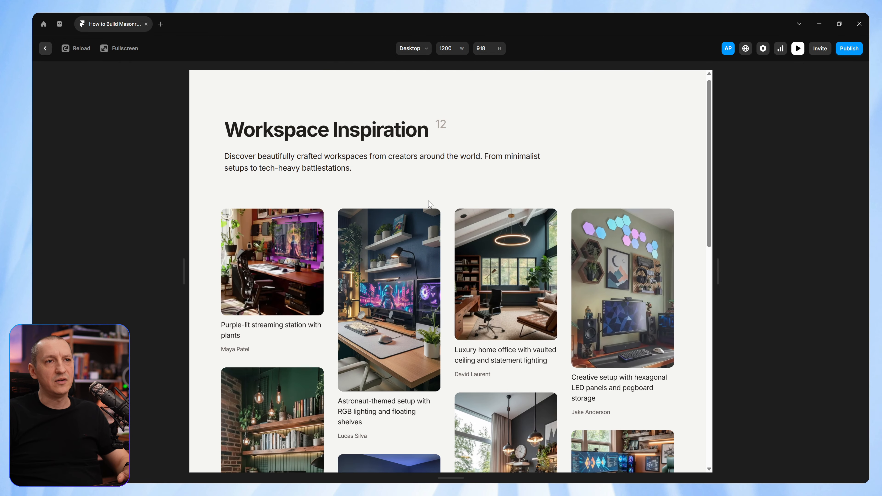
{"action": "key", "text": "Escape"}
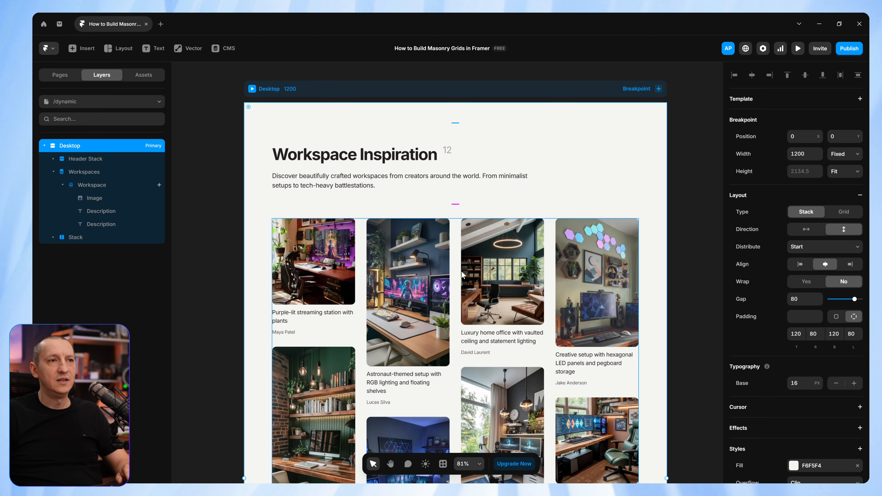
Change the Workspace item's Appear effect to the Fade In preset and set its Spring transition stagger to 0.2 s.
{"action": "left_click", "coordinate": [321, 332]}
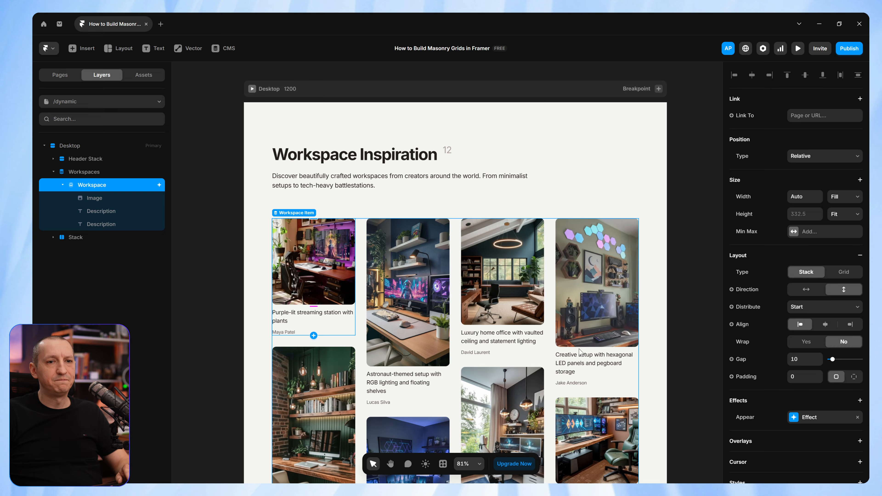
{"action": "left_click", "coordinate": [823, 419]}
{"action": "left_click", "coordinate": [686, 448]}
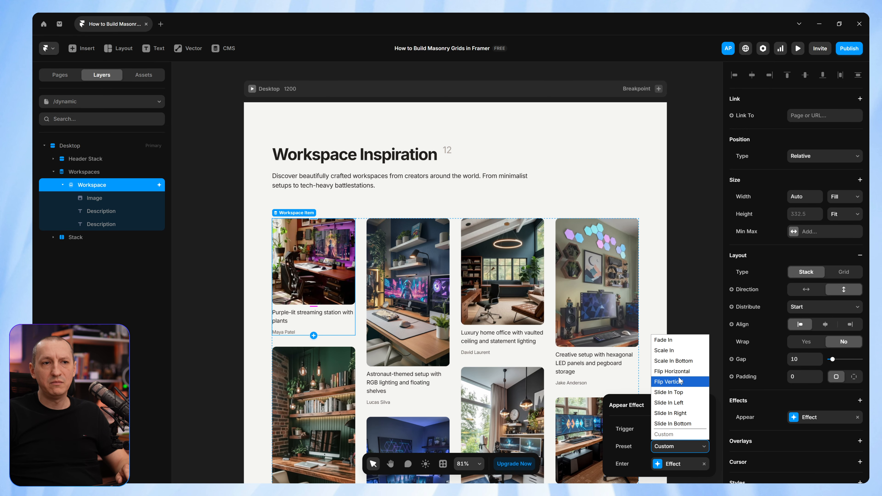
{"action": "left_click", "coordinate": [677, 343]}
{"action": "left_click", "coordinate": [676, 463]}
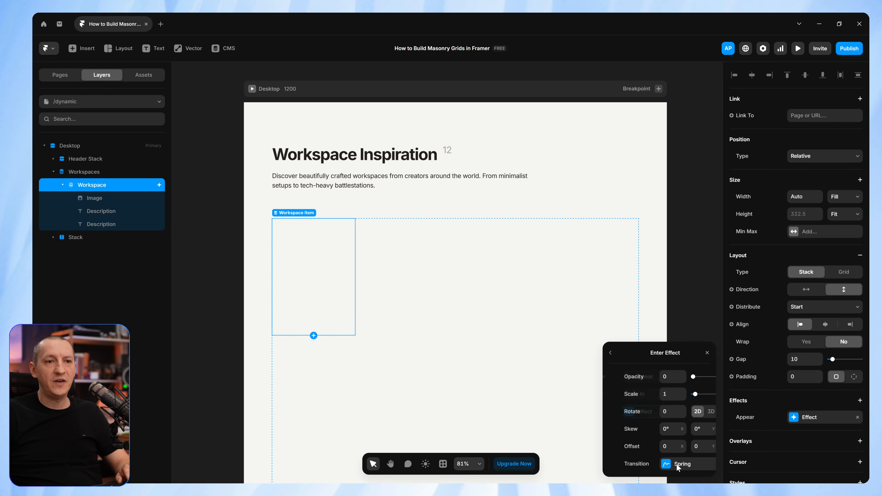
{"action": "left_click", "coordinate": [677, 458]}
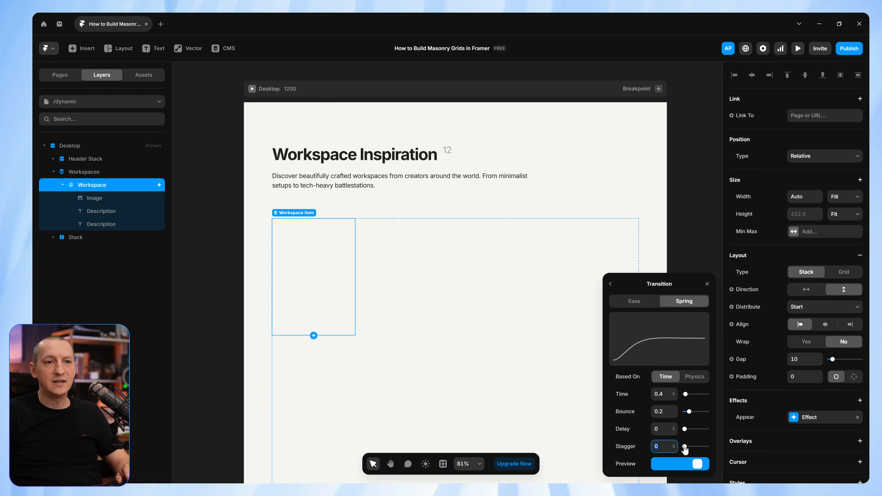
{"action": "type", "text": "0.2"}
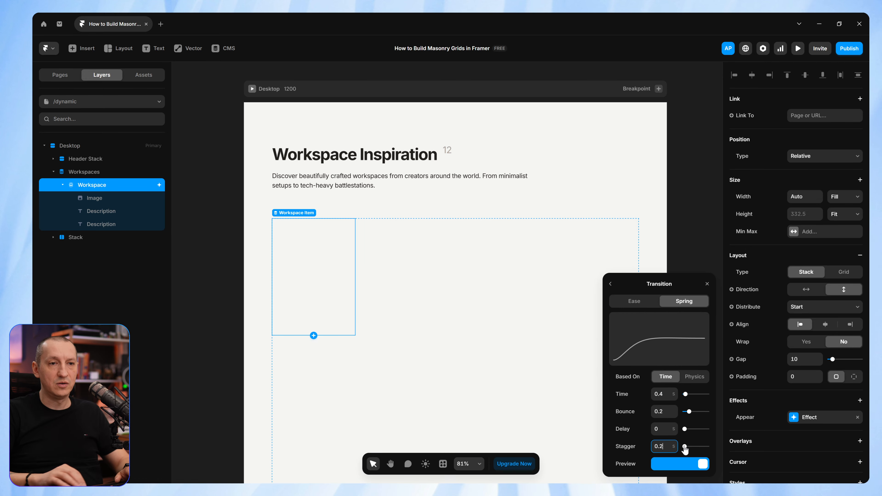
{"action": "left_click", "coordinate": [682, 131]}
Preview the desktop page to check the staggered fade-in of the workspace cards.
{"action": "left_click", "coordinate": [252, 90]}
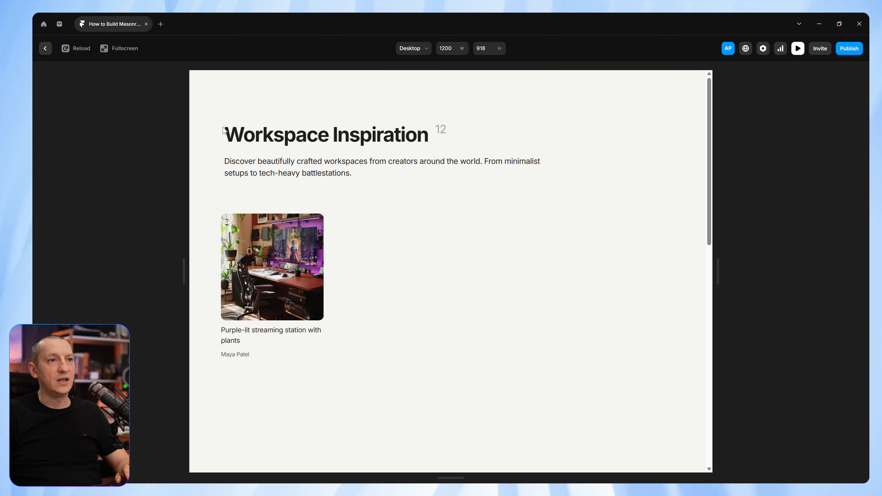
{"action": "scroll", "coordinate": [611, 209], "scroll_direction": "down", "scroll_amount": 5}
{"action": "scroll", "coordinate": [626, 208], "scroll_direction": "down", "scroll_amount": 7}
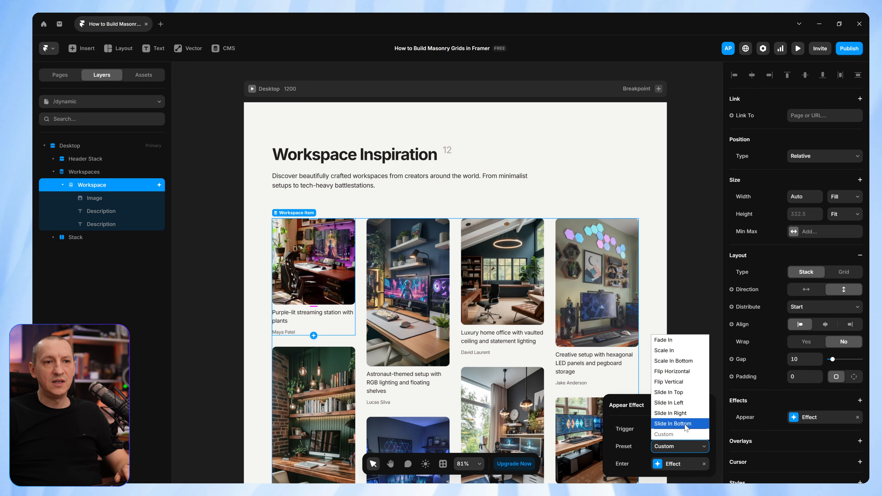
Switch the Appear effect to the Slide In Bottom preset and set its Spring transition to 0.2 s time and 0.4 bounce.
{"action": "left_click", "coordinate": [672, 424]}
{"action": "left_click", "coordinate": [674, 463]}
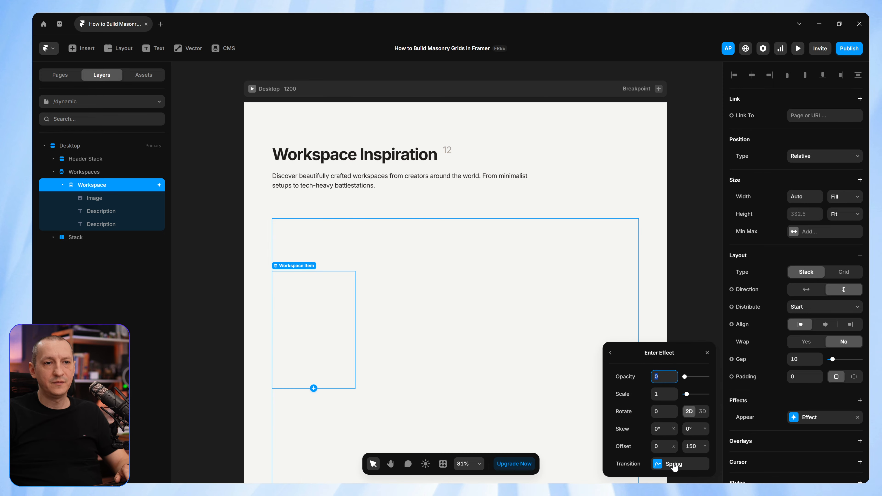
{"action": "left_click", "coordinate": [678, 464]}
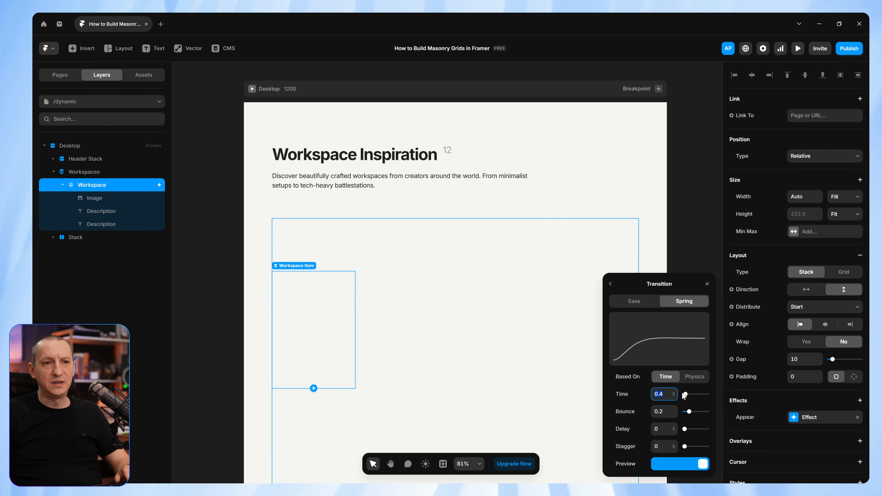
{"action": "type", "text": "0.2"}
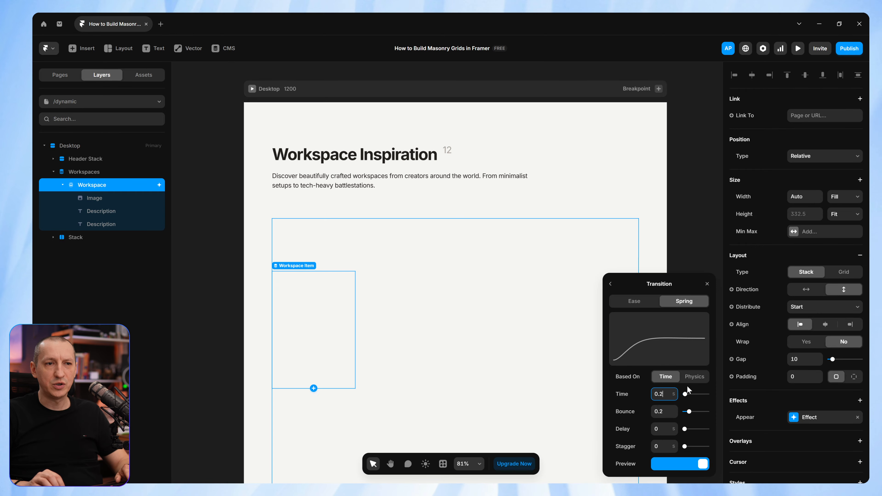
{"action": "type", "text": "0.4"}
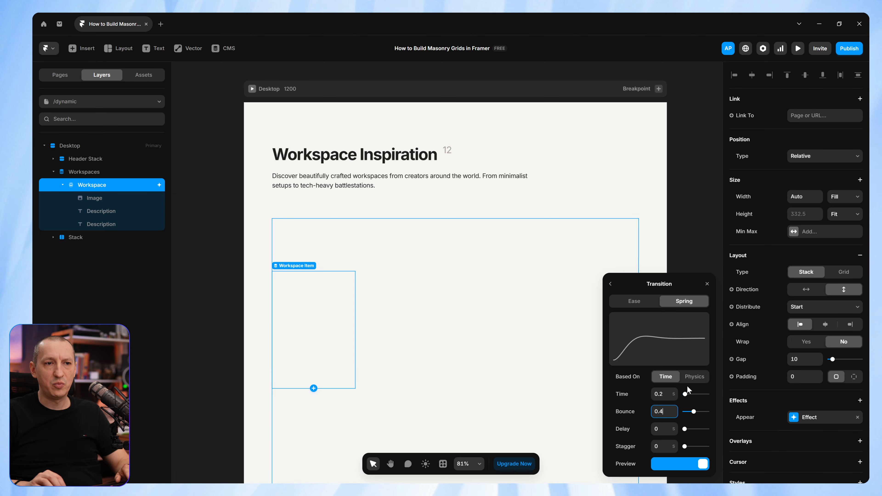